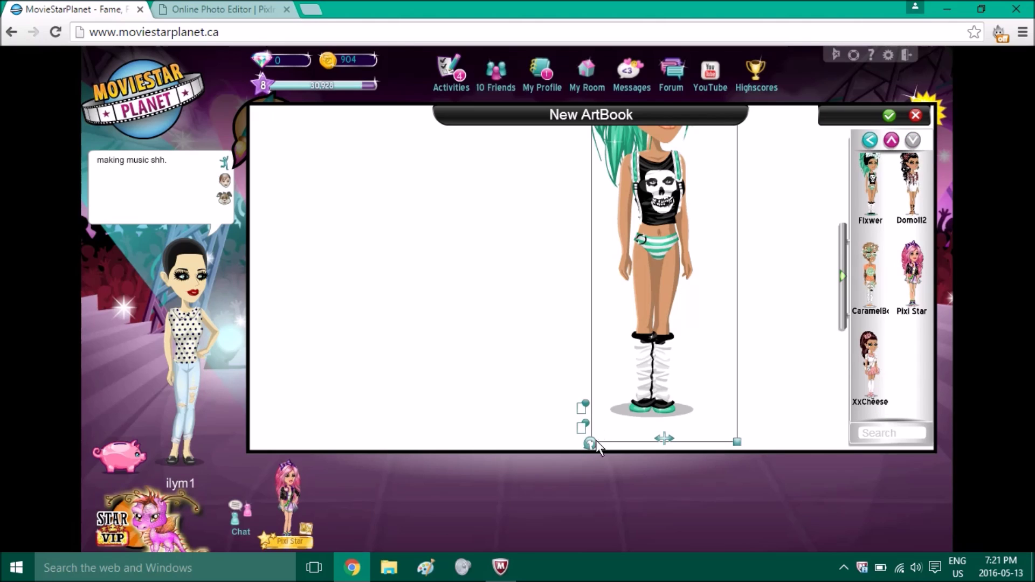
- Lay the avatar level across the ArtBook page, enlarge it, and apply the How Do I Look pose
left_click_drag(596, 440, 834, 296)
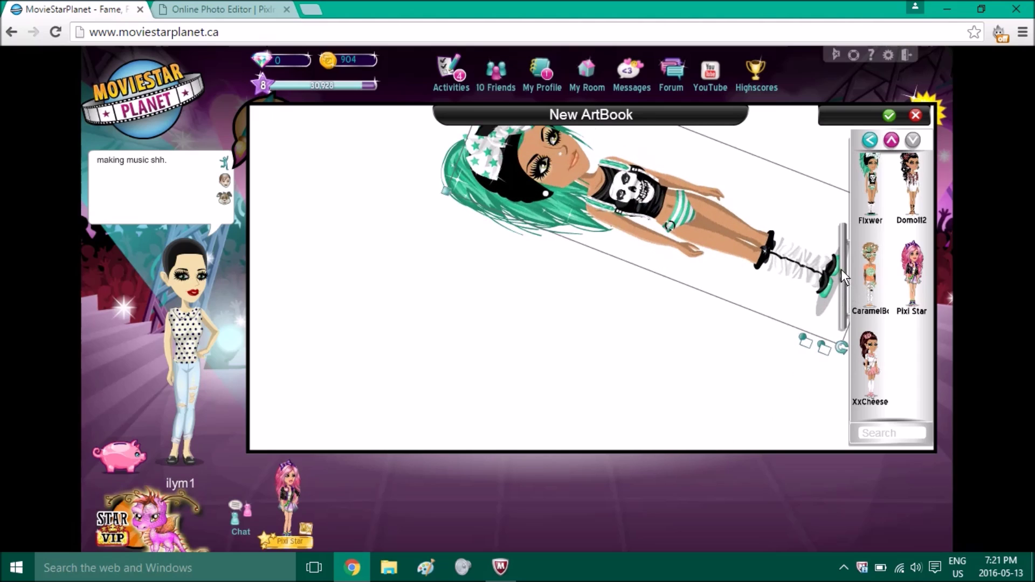
left_click(841, 271)
left_click_drag(884, 337, 917, 276)
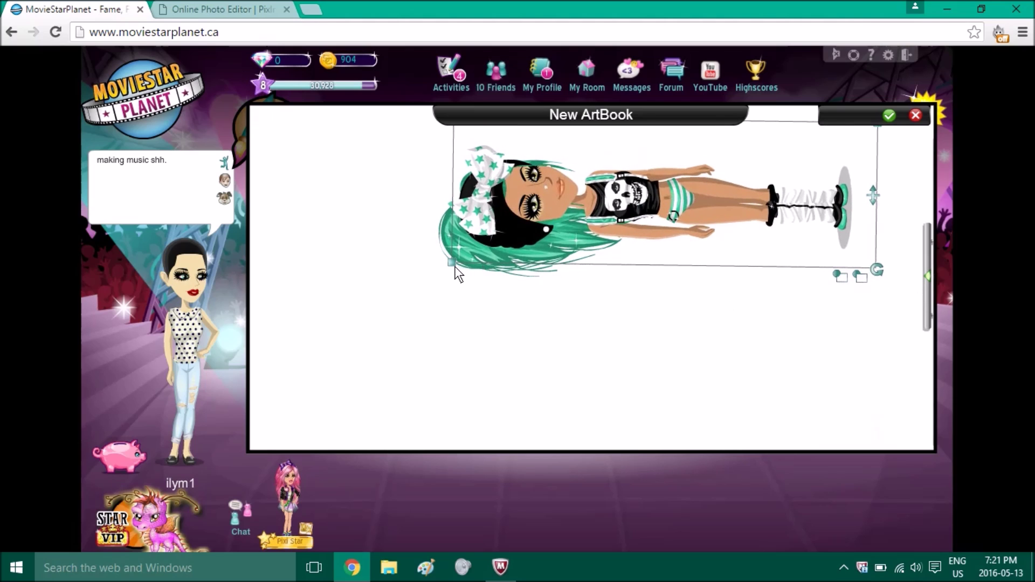
left_click_drag(451, 264, 322, 368)
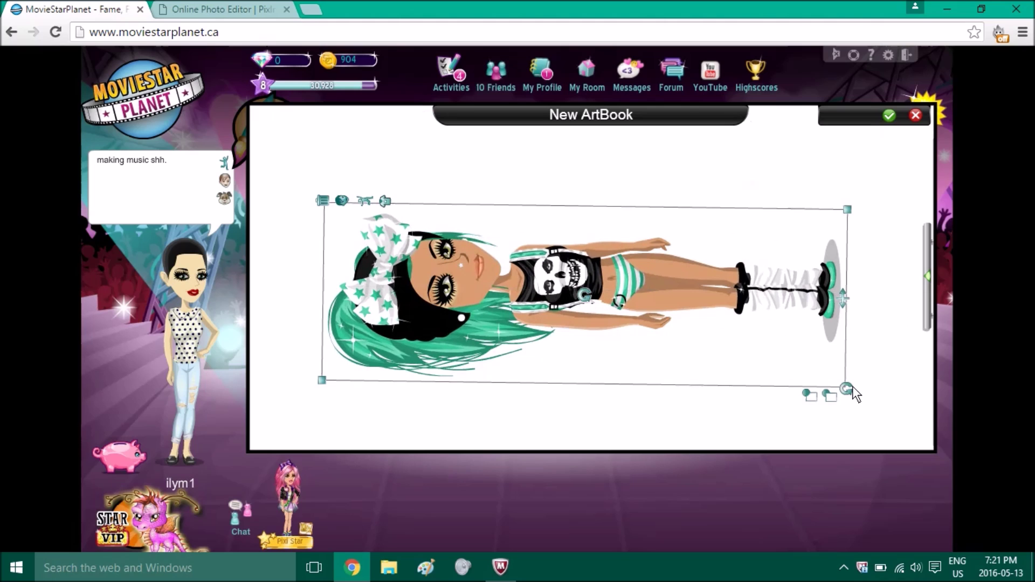
left_click_drag(852, 386, 887, 391)
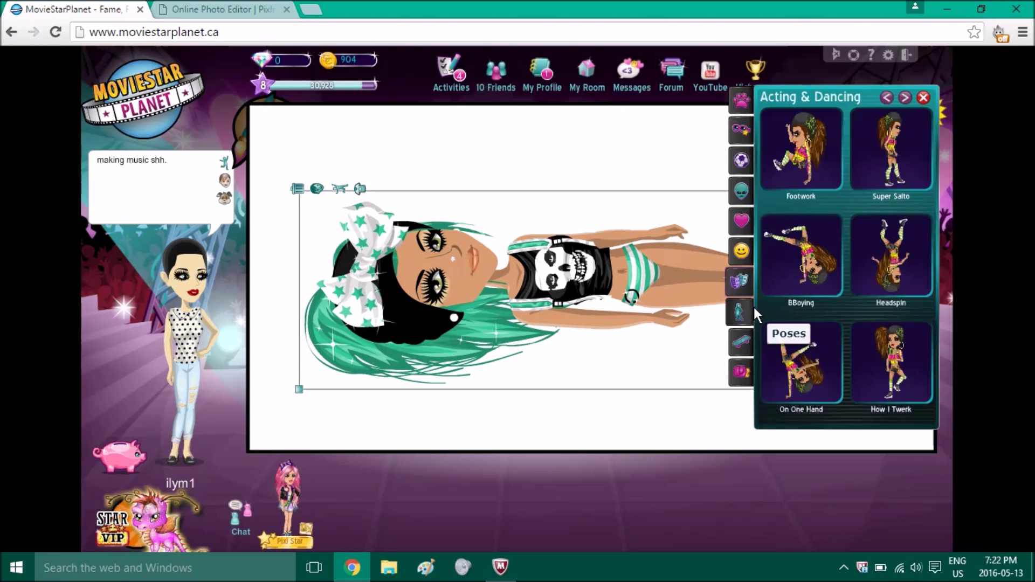
left_click(754, 310)
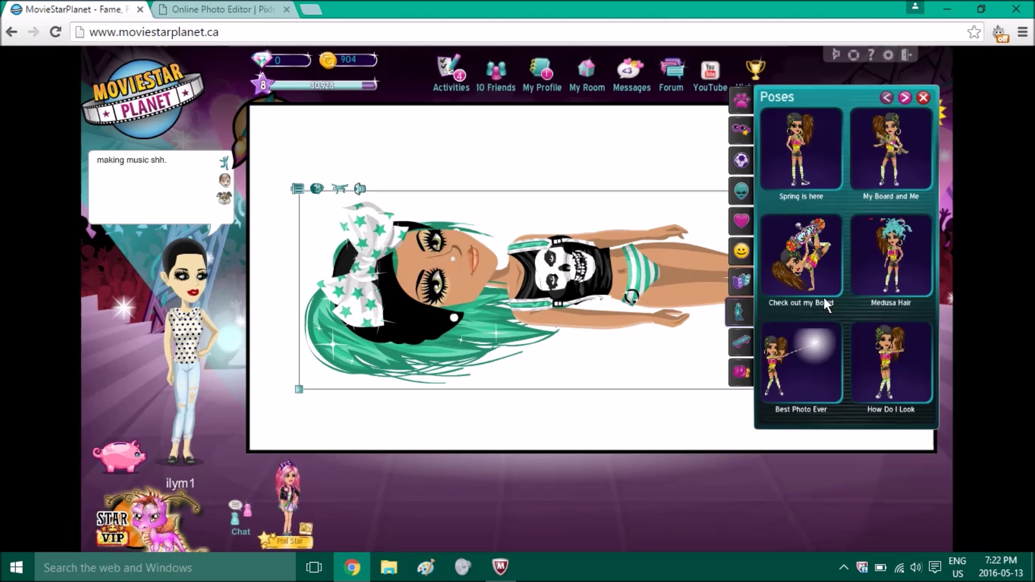
left_click(919, 381)
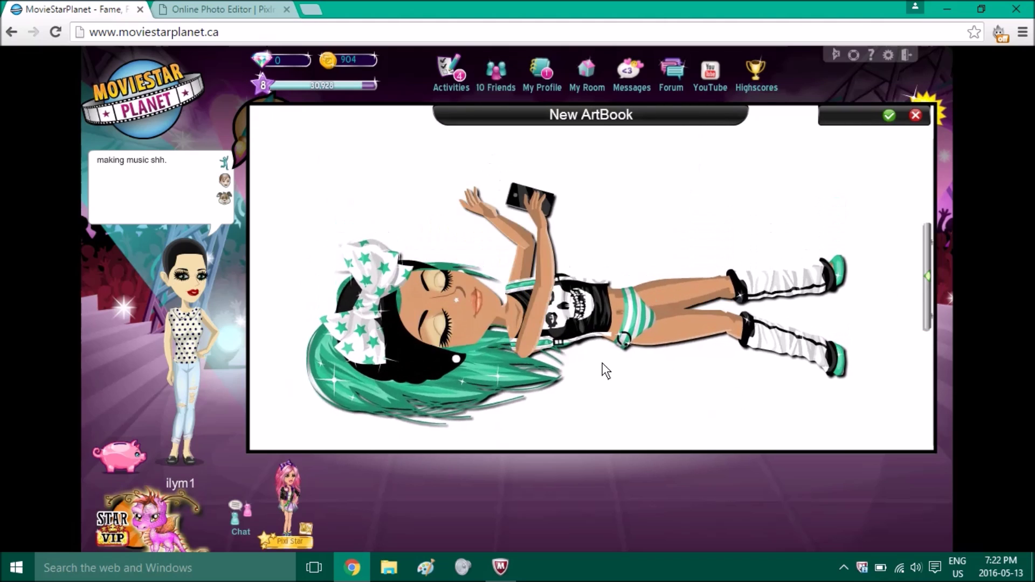
- Drag a grey square from the coloured shapes palette onto the page and stretch it behind the avatar
left_click(927, 271)
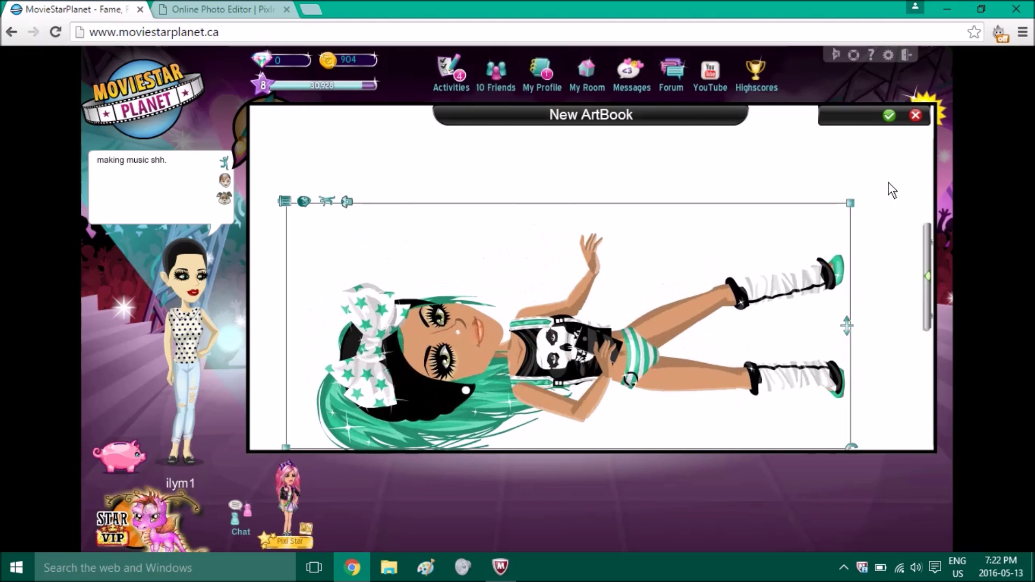
left_click(870, 140)
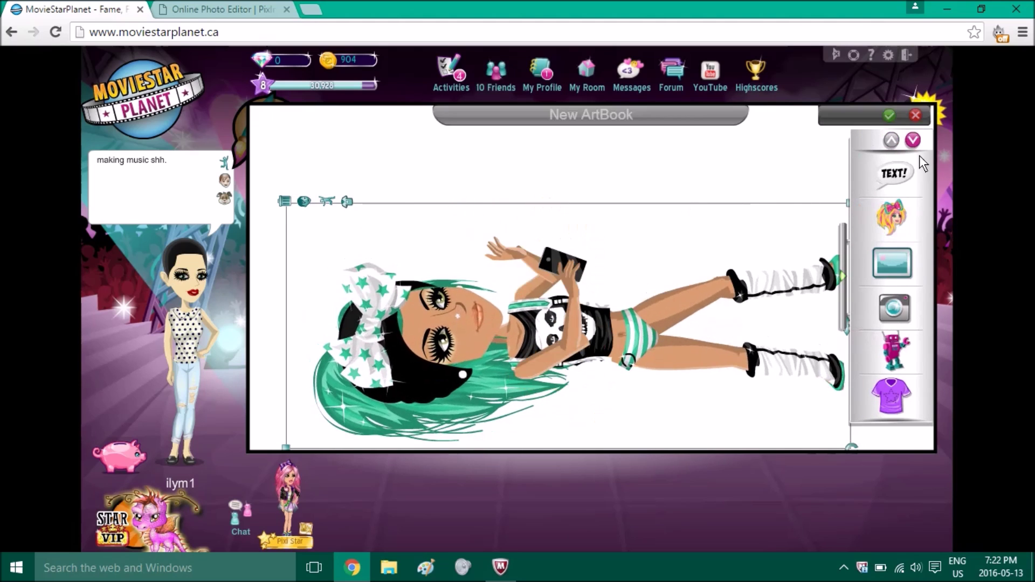
left_click(915, 142)
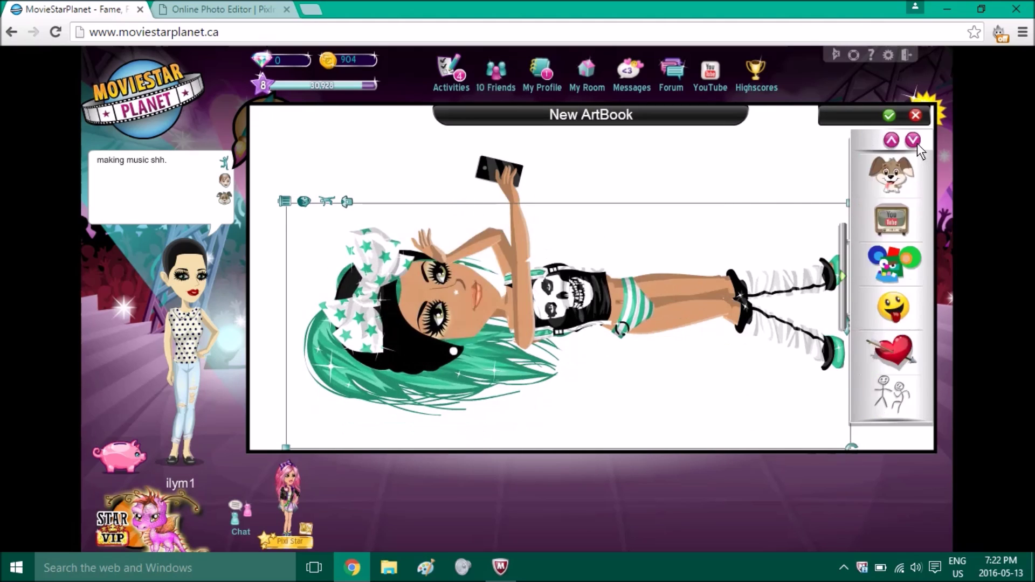
left_click(894, 263)
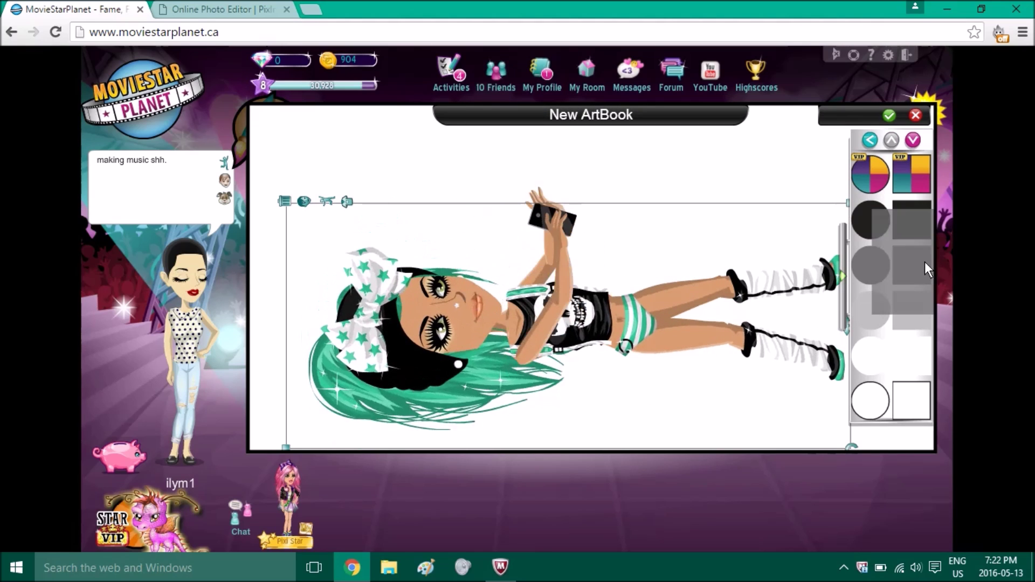
left_click(819, 277)
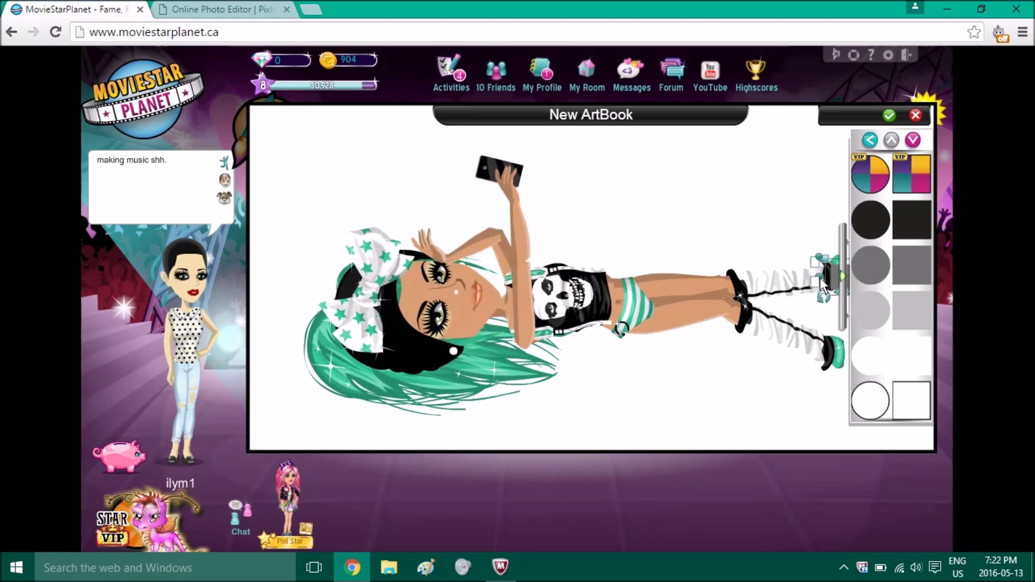
left_click_drag(820, 278, 526, 202)
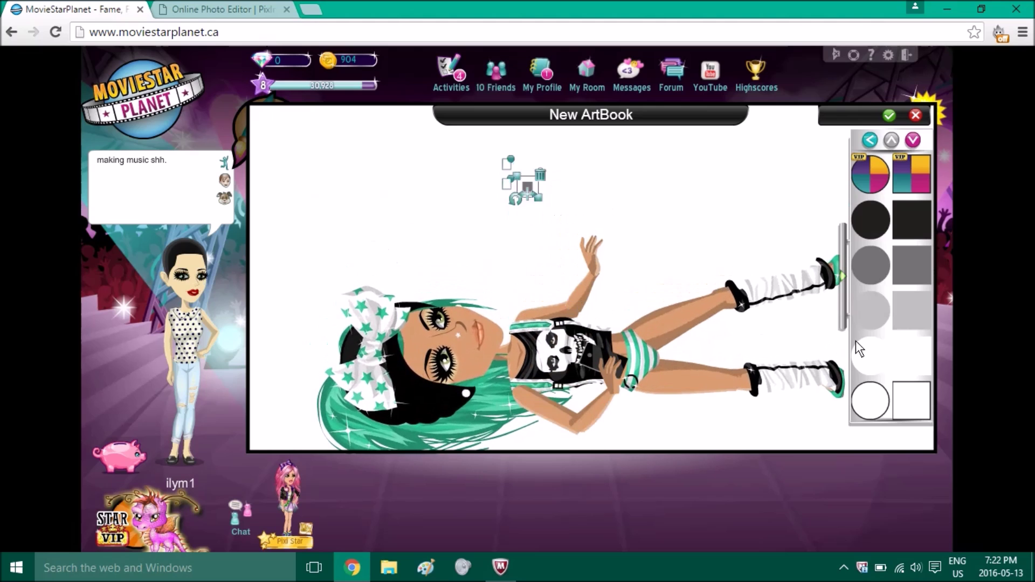
left_click_drag(554, 213, 933, 433)
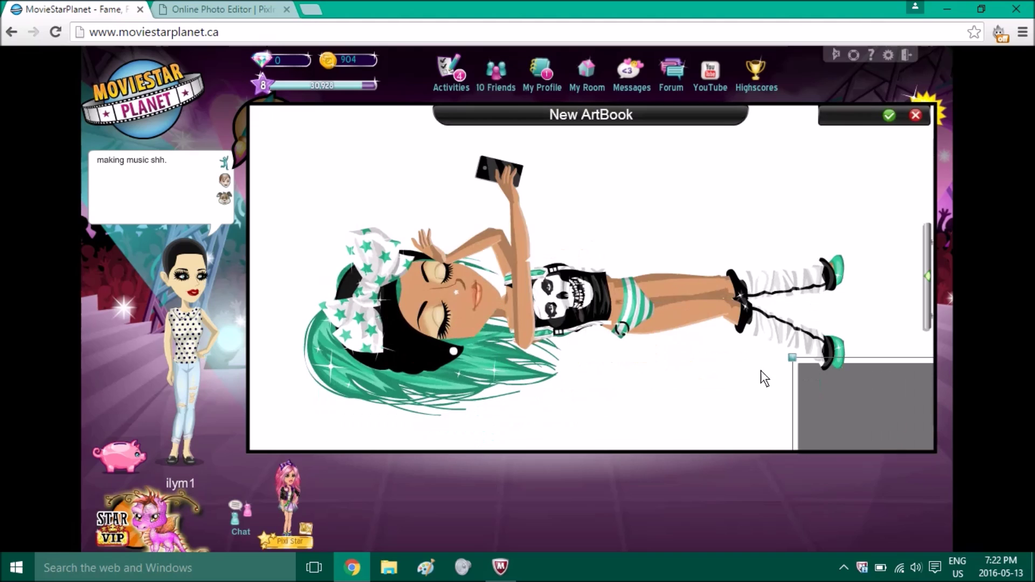
left_click_drag(791, 359, 394, 99)
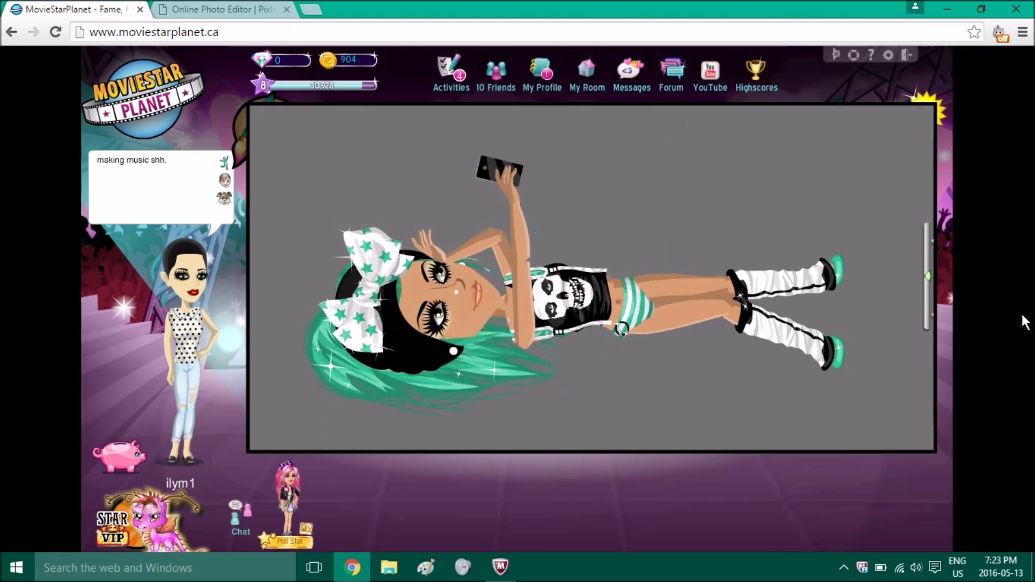
- Capture a Print Screen screenshot of the avatar and dismiss the OneDrive prompt
key("Print")
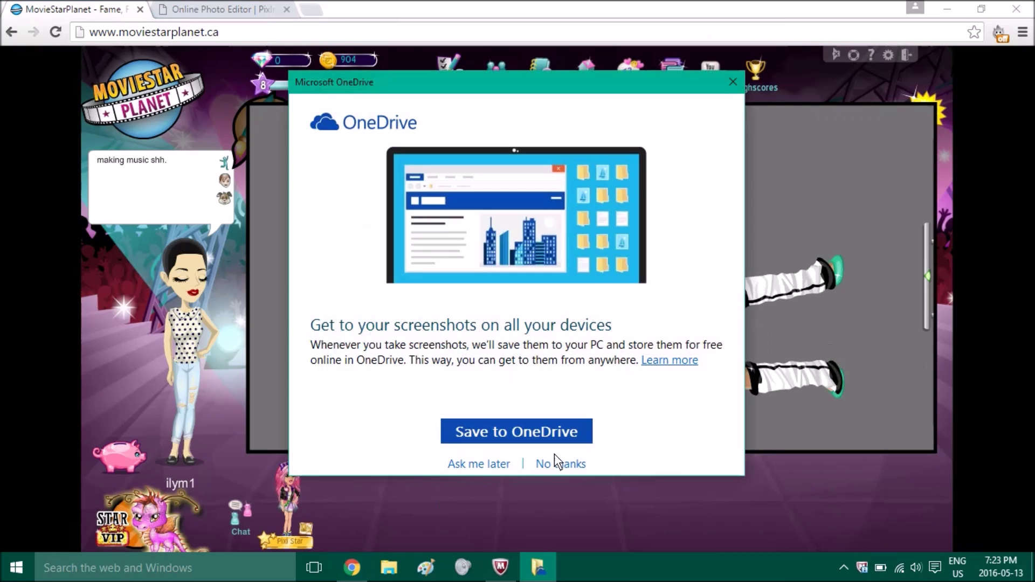
left_click(732, 83)
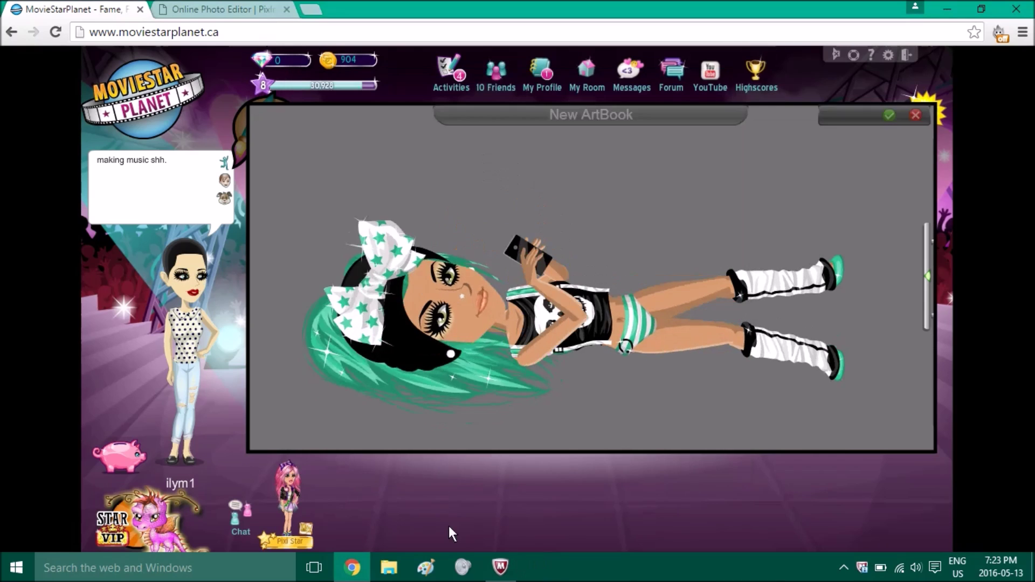
left_click(426, 567)
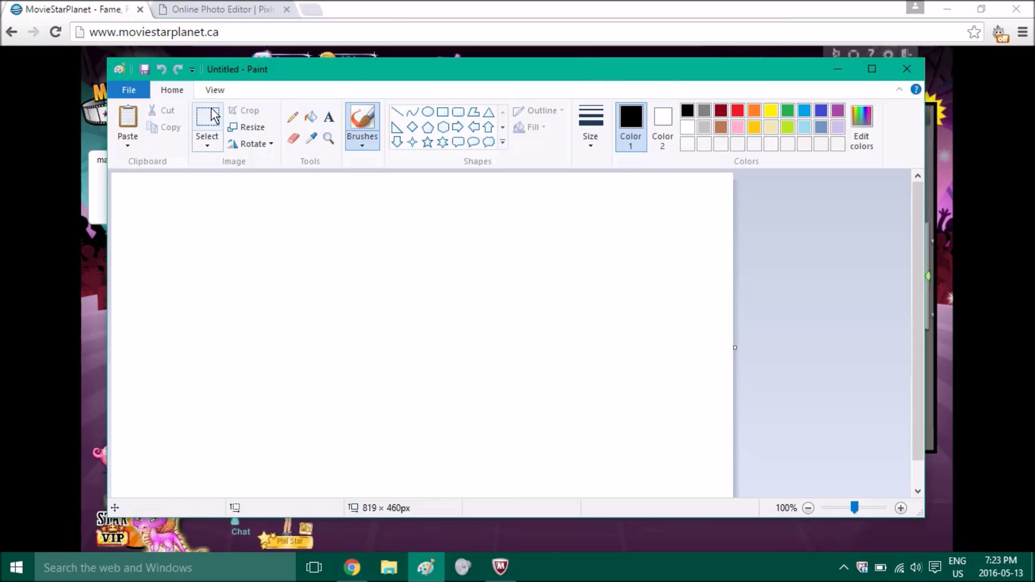
- Paste the screenshot, crop it to the grey area around the avatar, and rotate it 90° clockwise
left_click(129, 118)
left_click(871, 69)
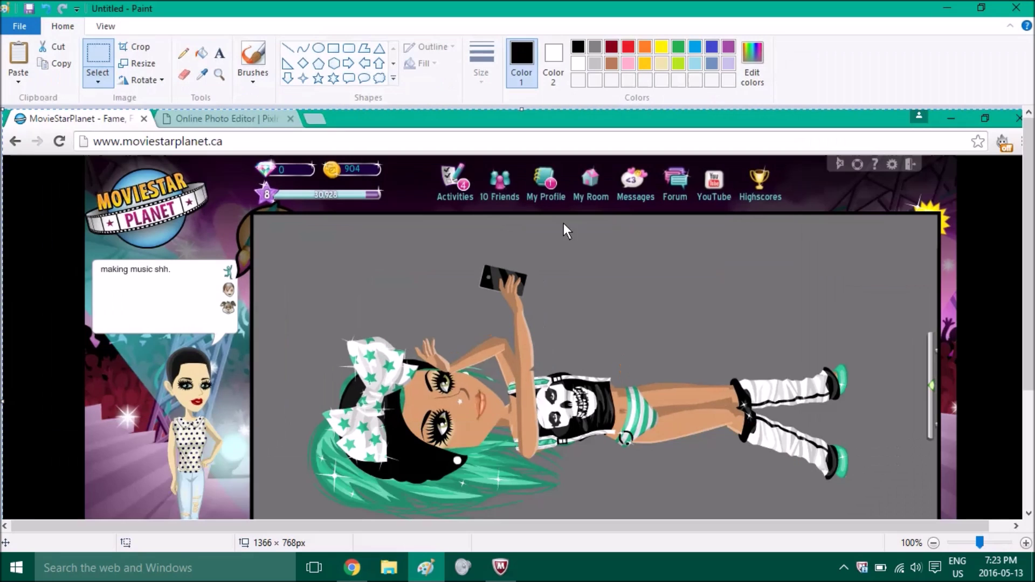
mouse_move(722, 347)
left_mouse_down()
mouse_move(526, 251)
mouse_move(601, 271)
left_mouse_up()
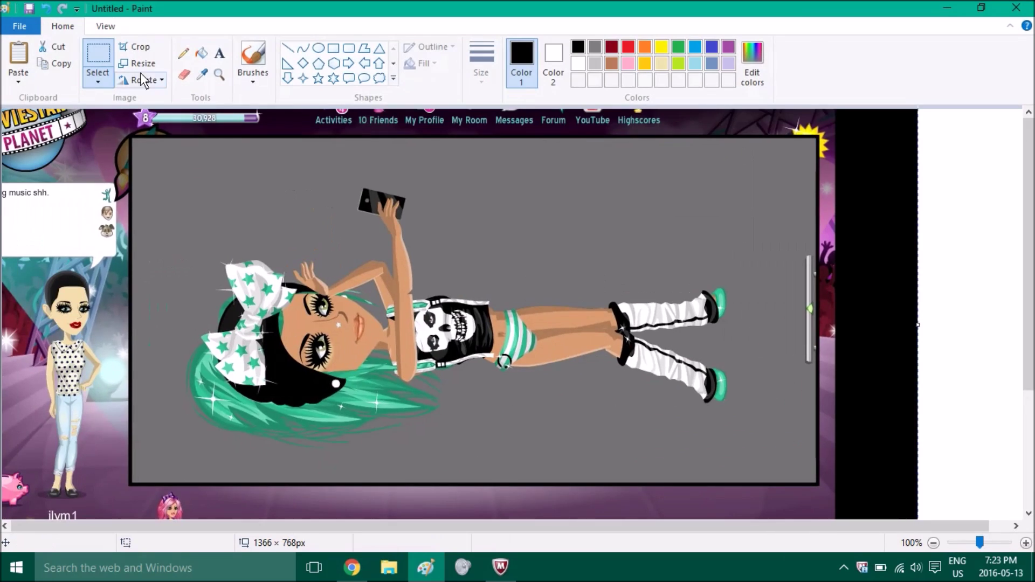
left_click(100, 60)
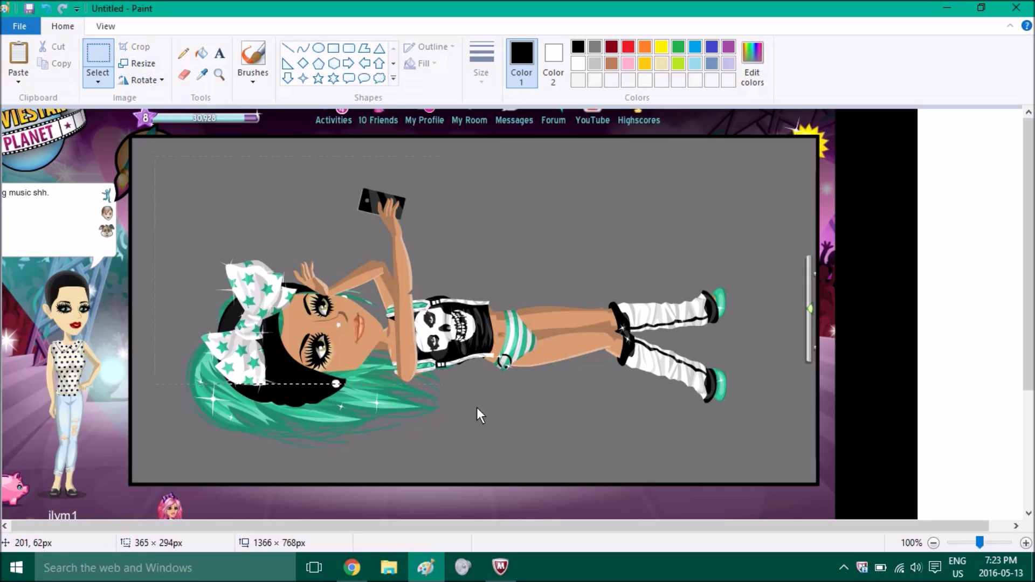
left_click_drag(807, 462, 781, 467)
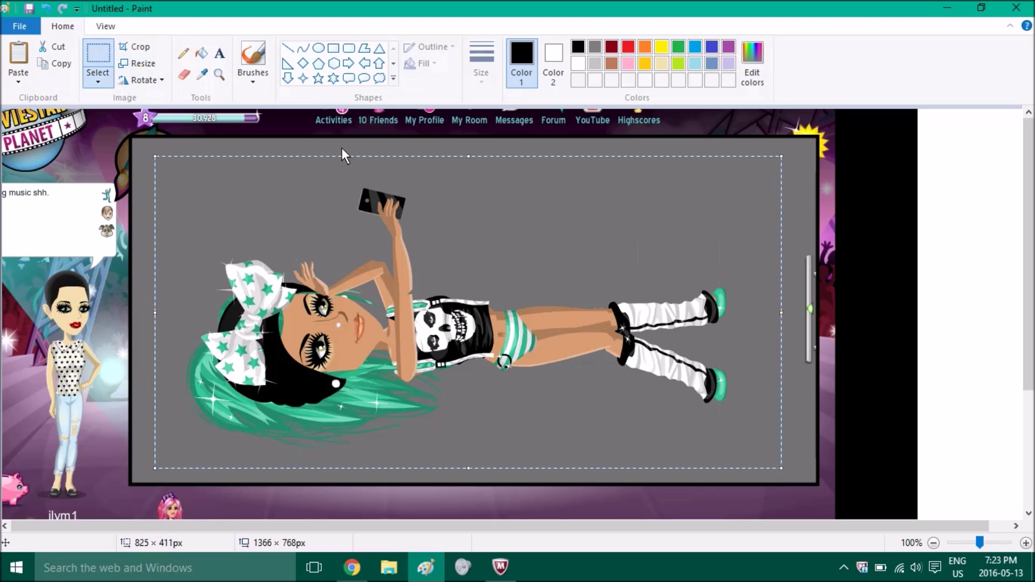
left_click(139, 47)
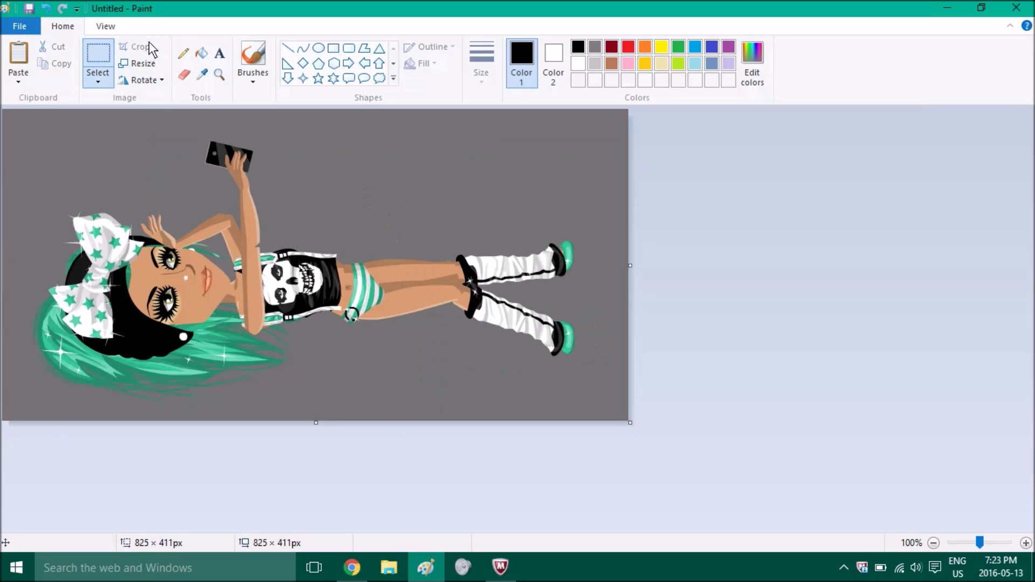
left_click(151, 84)
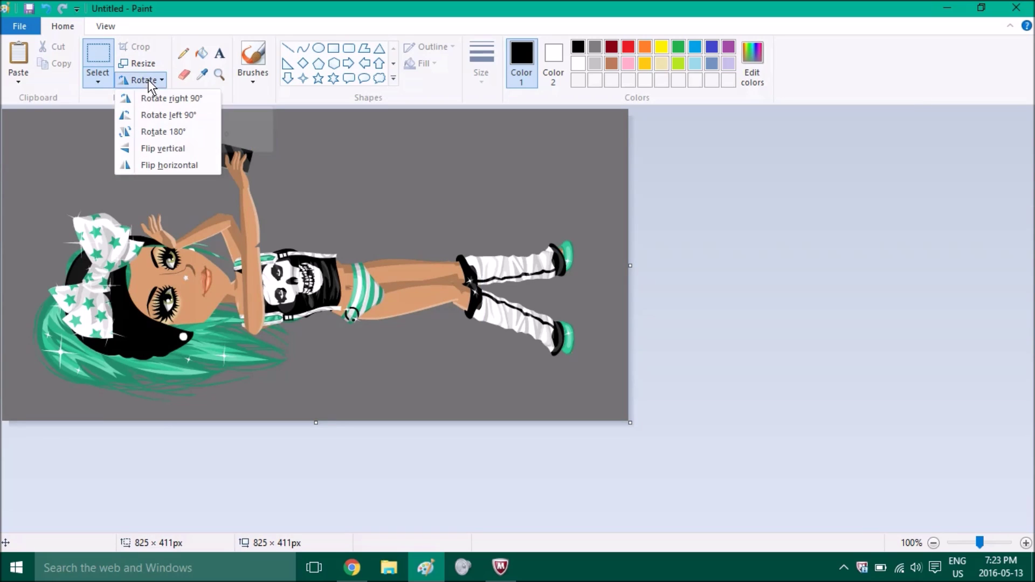
left_click(182, 99)
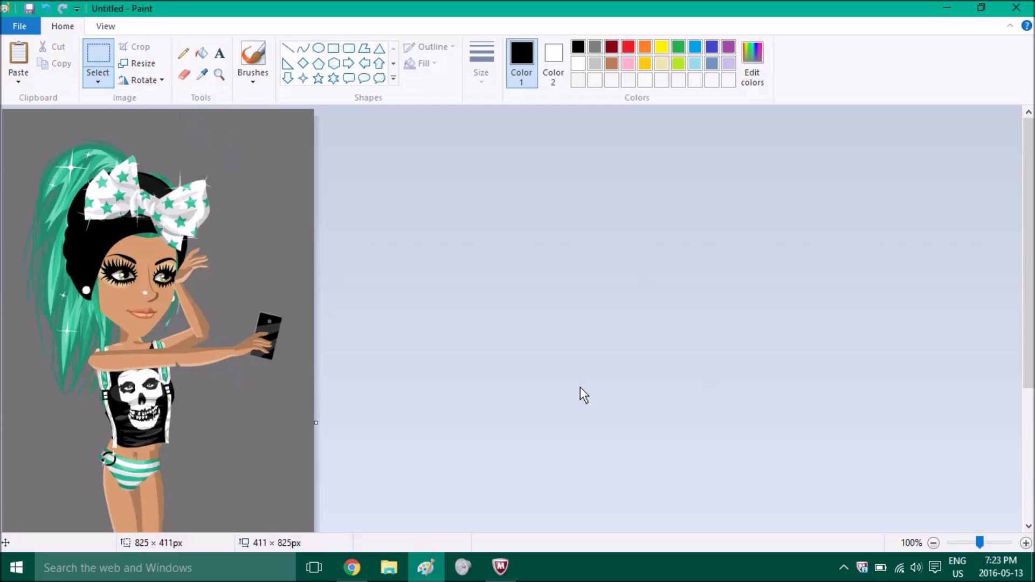
- Save the picture as file 1 in the Pictures folder
left_click(21, 26)
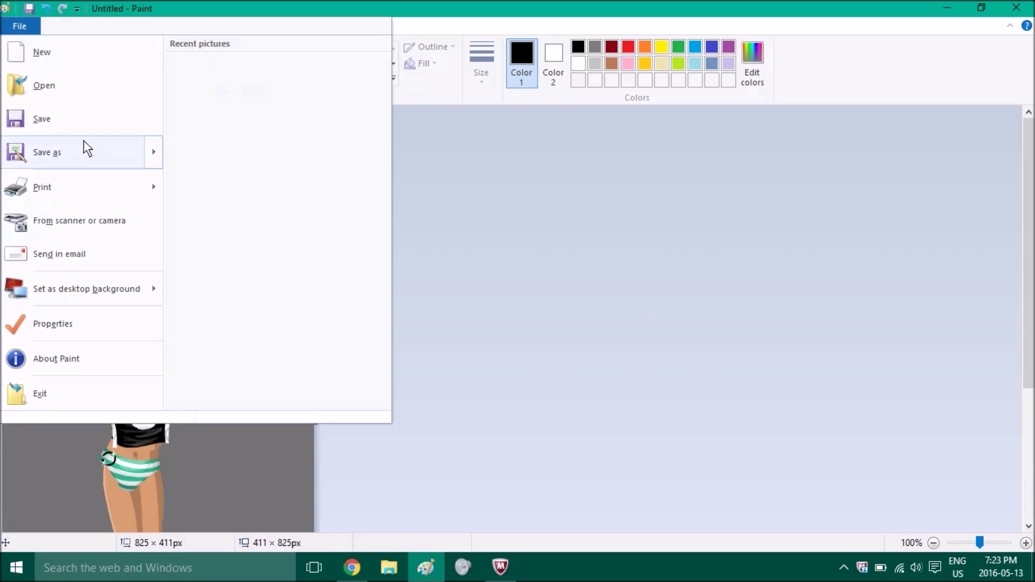
left_click(84, 146)
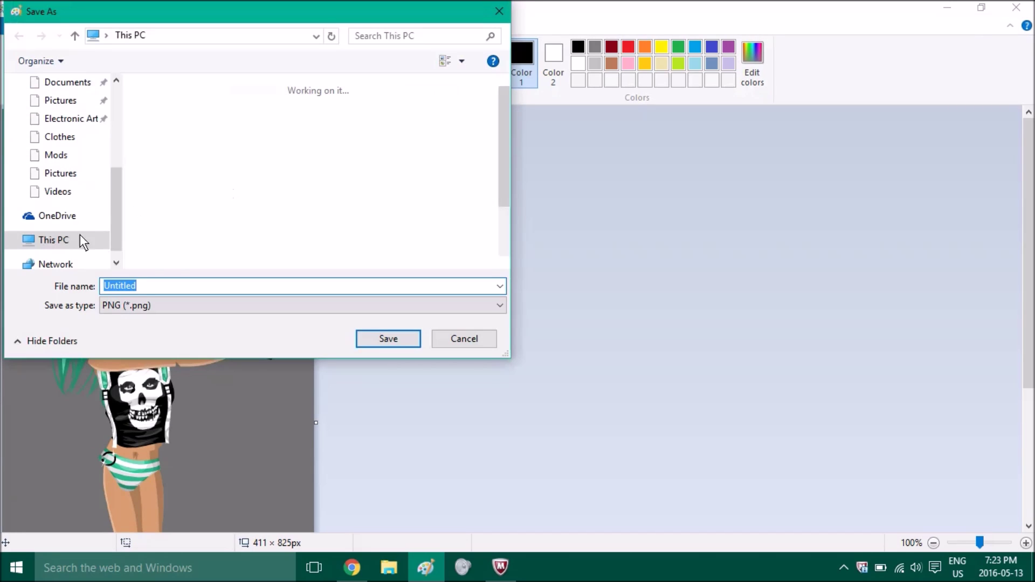
left_click(81, 238)
left_click(73, 208)
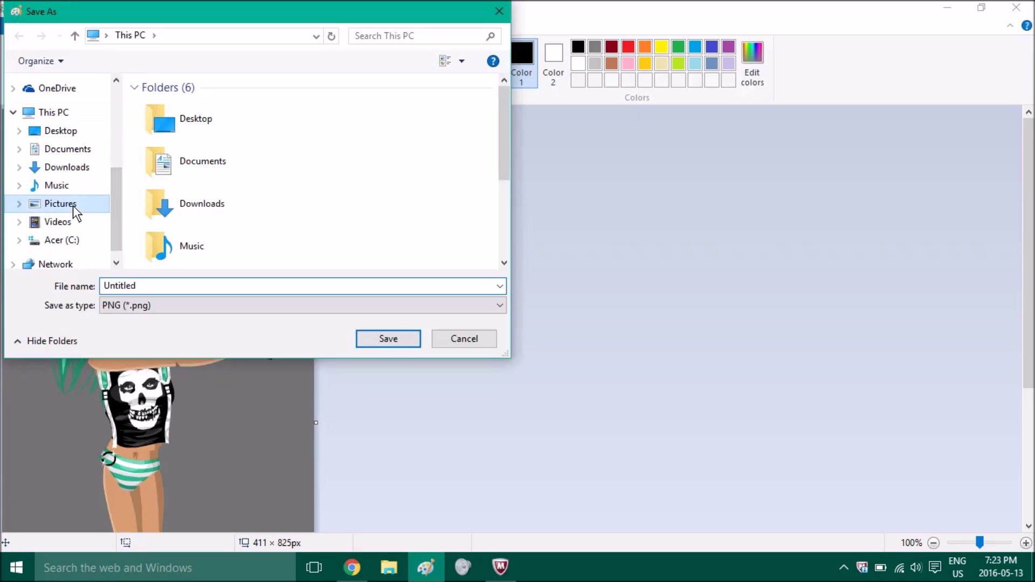
left_click(181, 290)
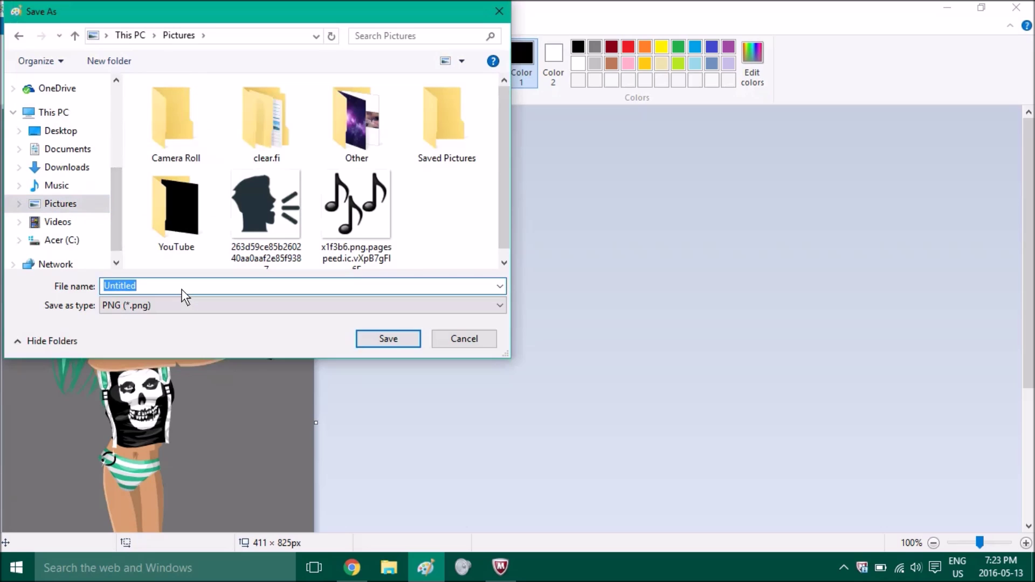
type("1")
key("Return")
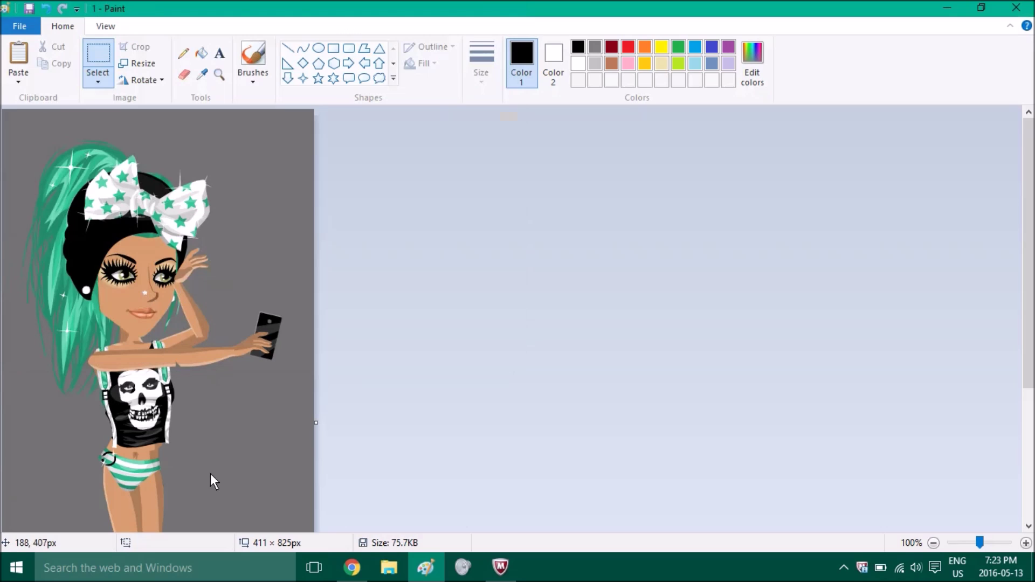
- Create a new blank Pixlr image using the 1024 x 768 preset
left_click(361, 578)
left_click(232, 9)
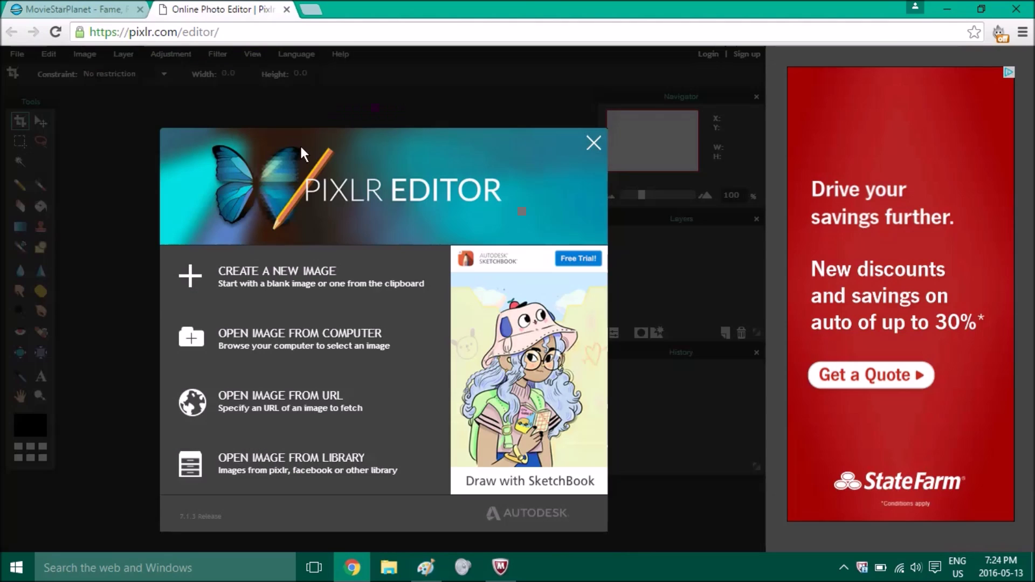
left_click(273, 266)
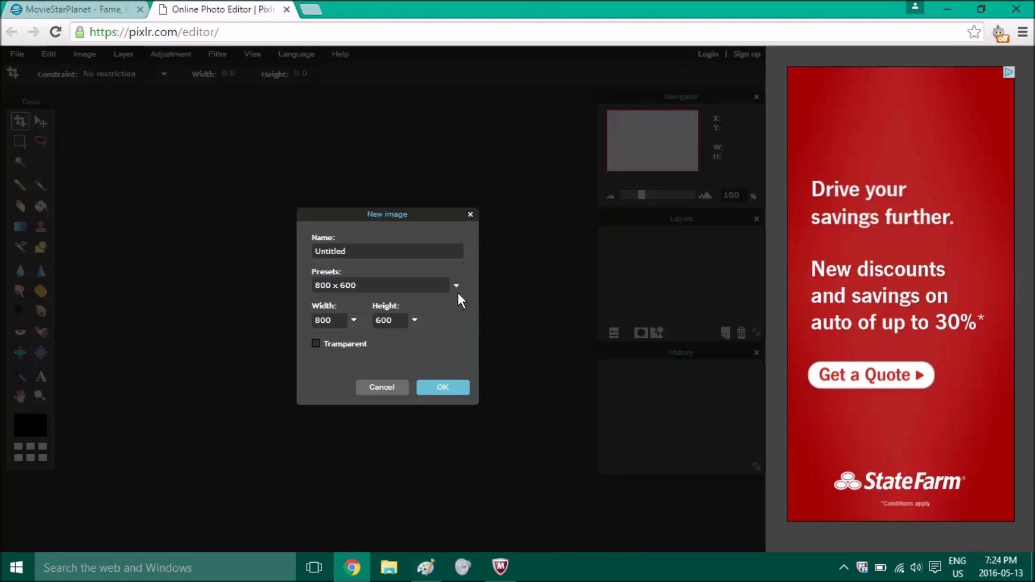
left_click(456, 286)
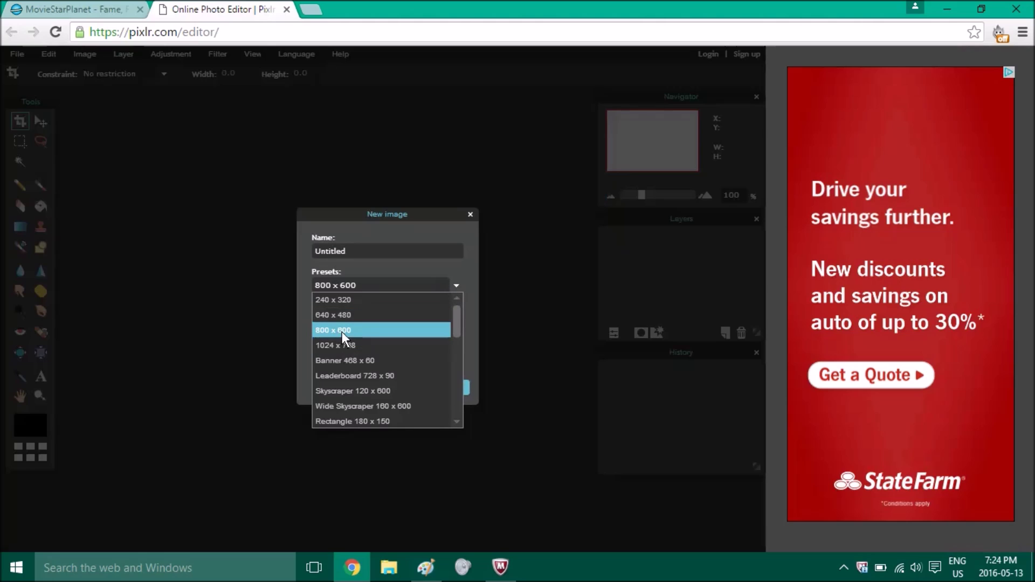
left_click(348, 345)
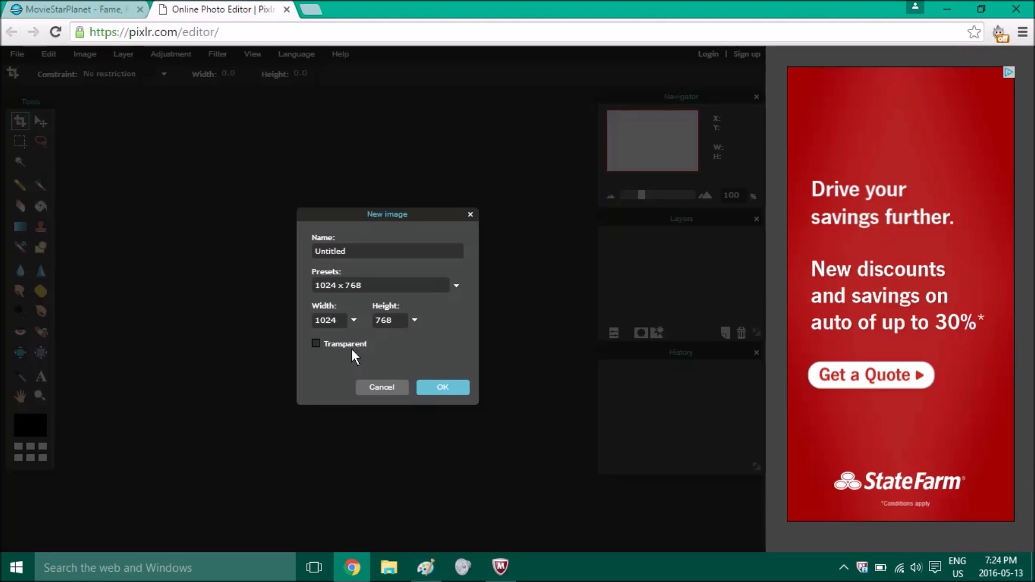
left_click(455, 392)
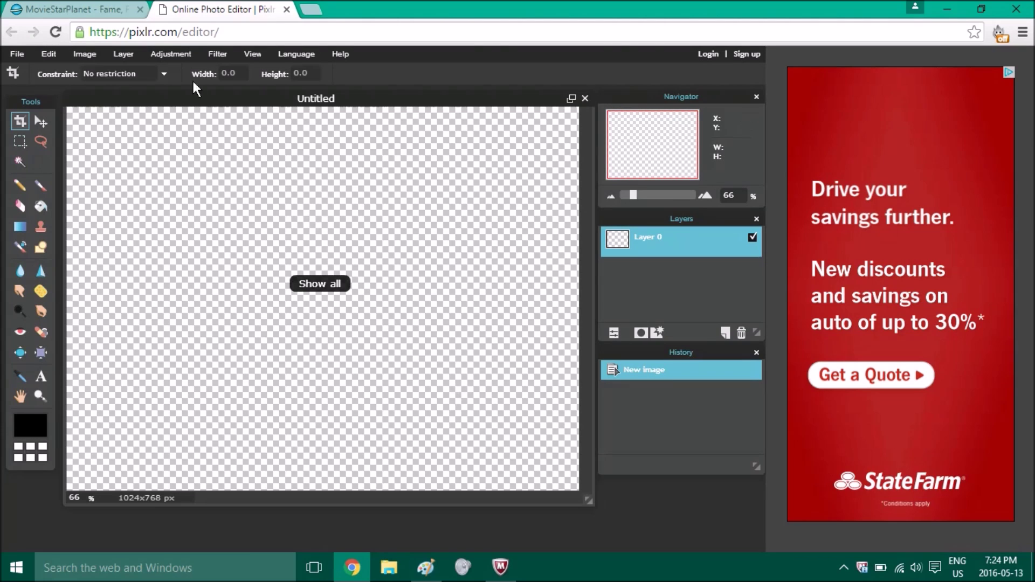
- Open the saved picture 1 as a new layer and zoom out to see the canvas
left_click(135, 54)
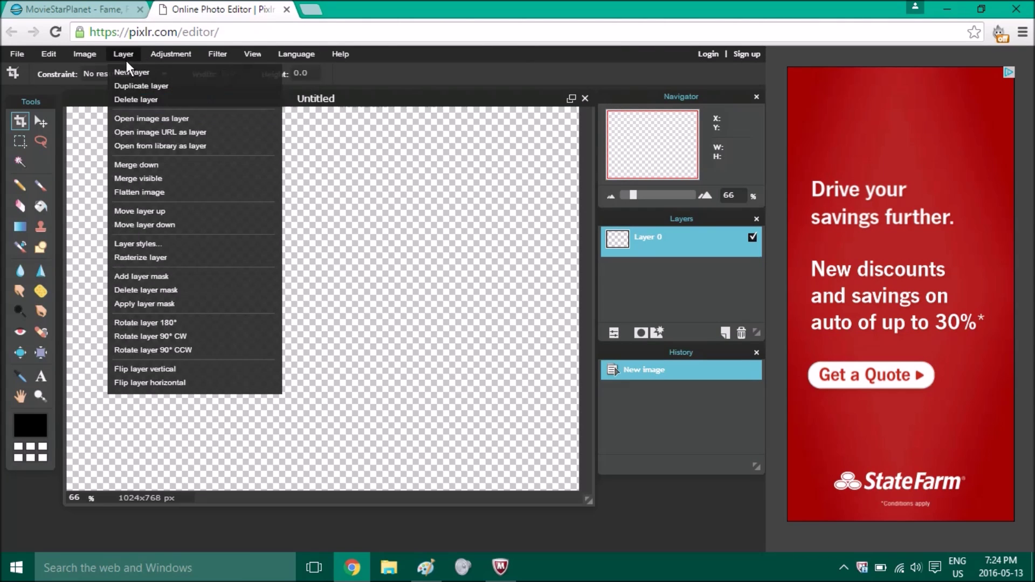
left_click(126, 120)
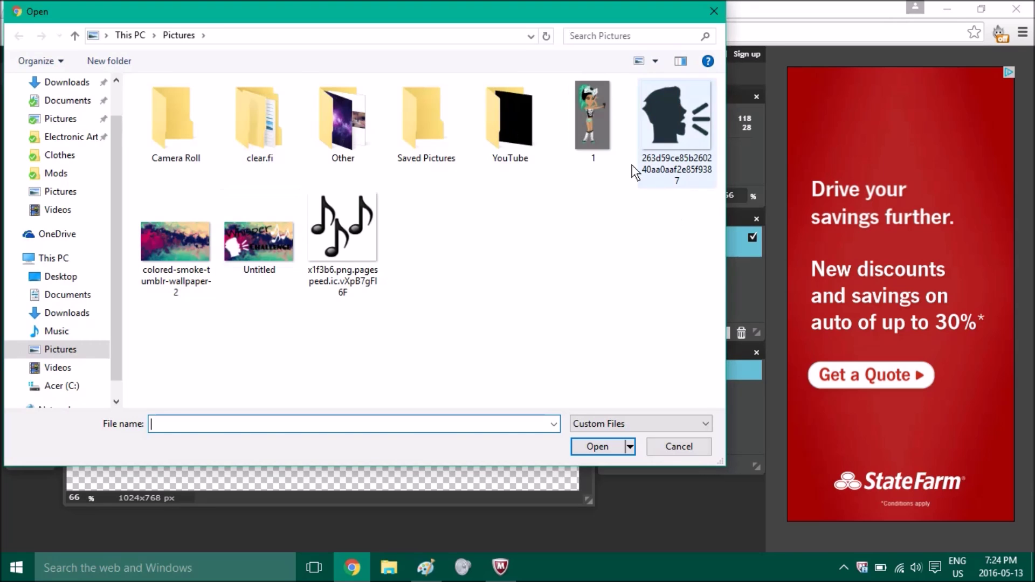
double_click(611, 130)
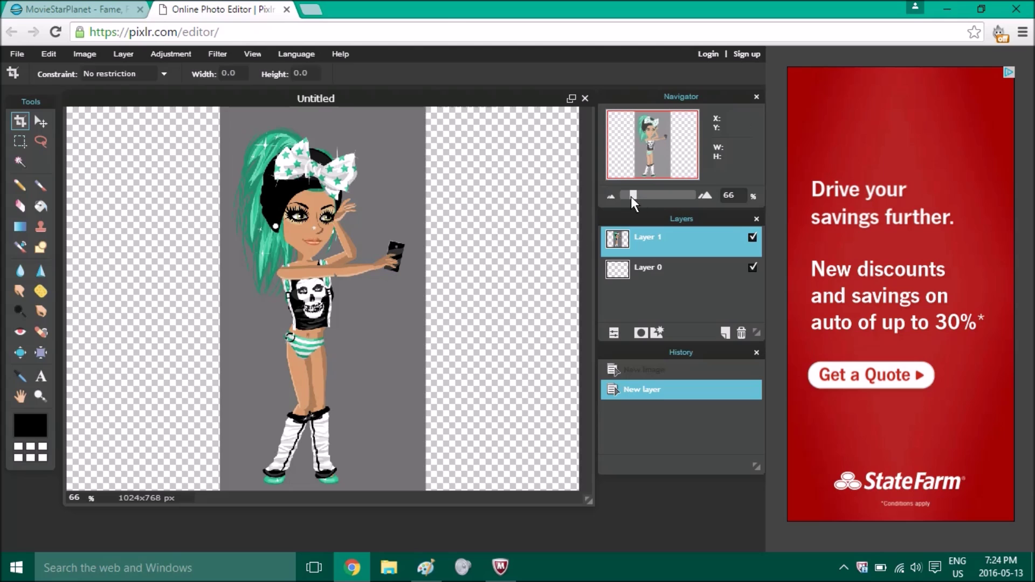
left_click_drag(631, 197, 629, 196)
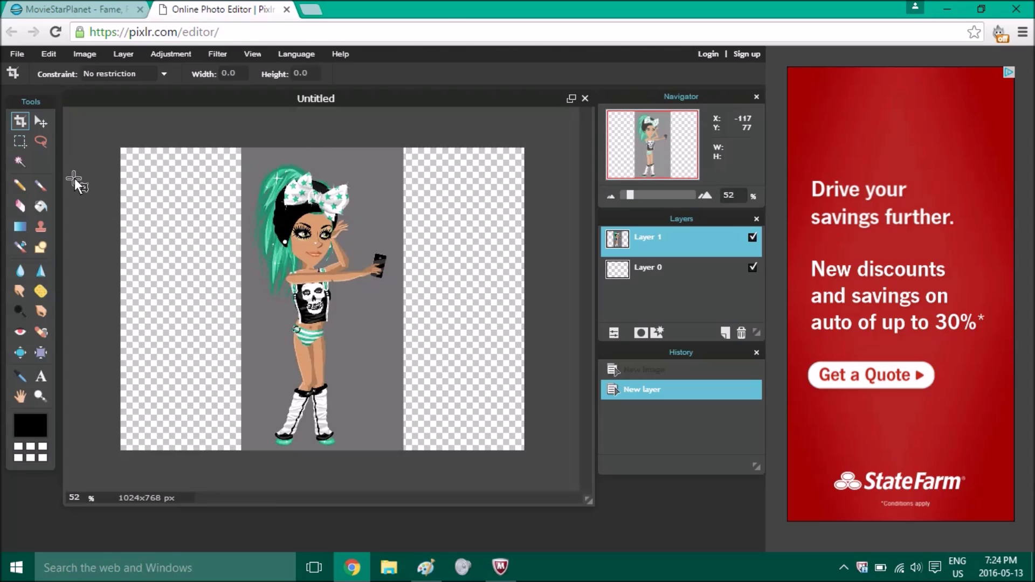
- Magic-wand the grey background around the character, delete it, and deselect
left_click(20, 163)
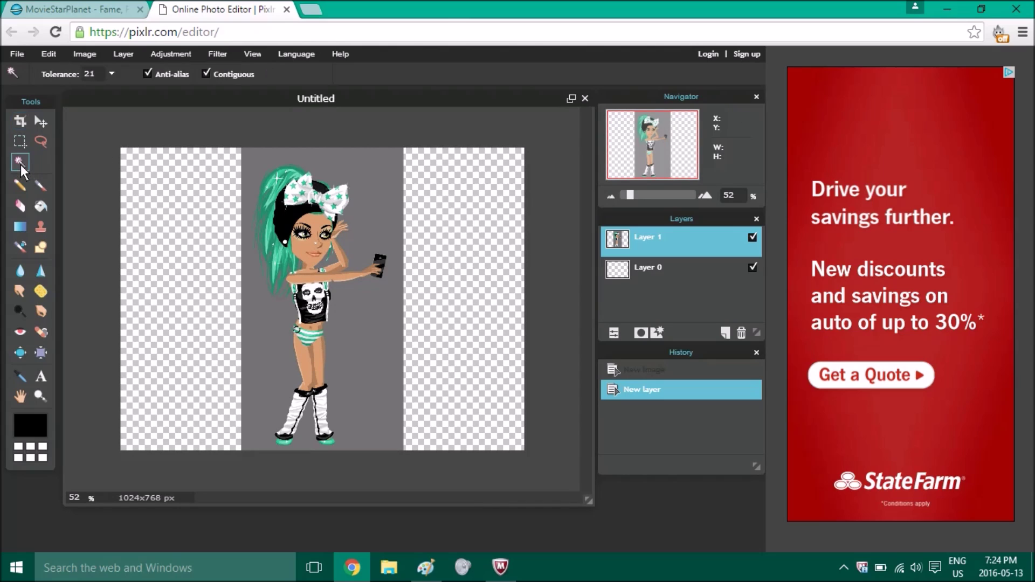
left_click(332, 157)
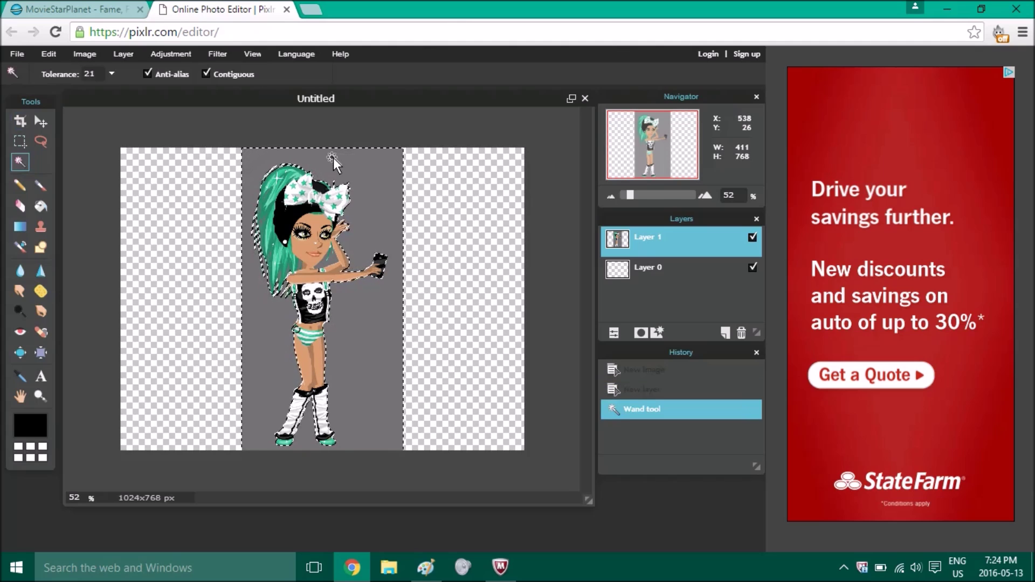
right_click(365, 177)
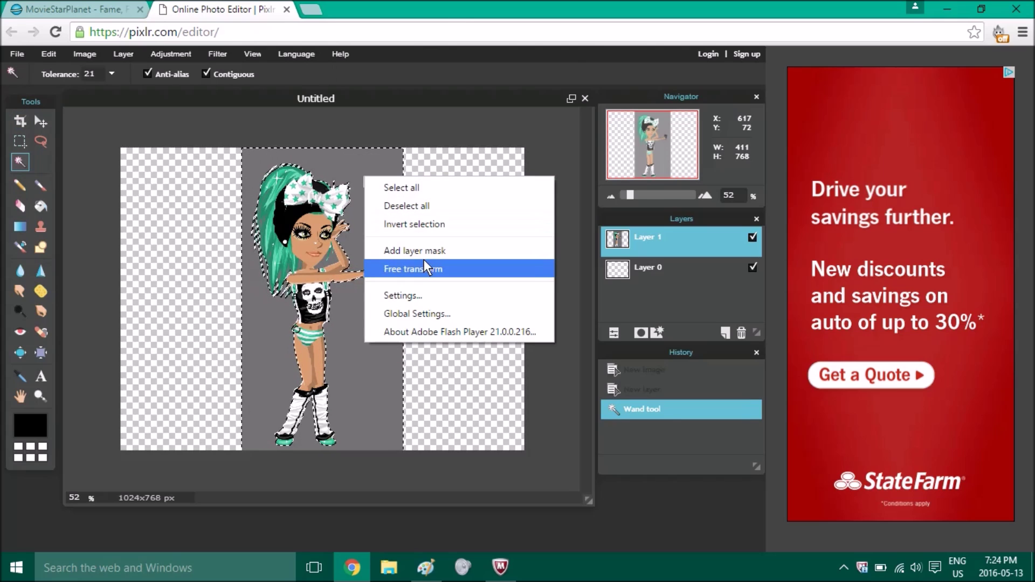
left_click(357, 363)
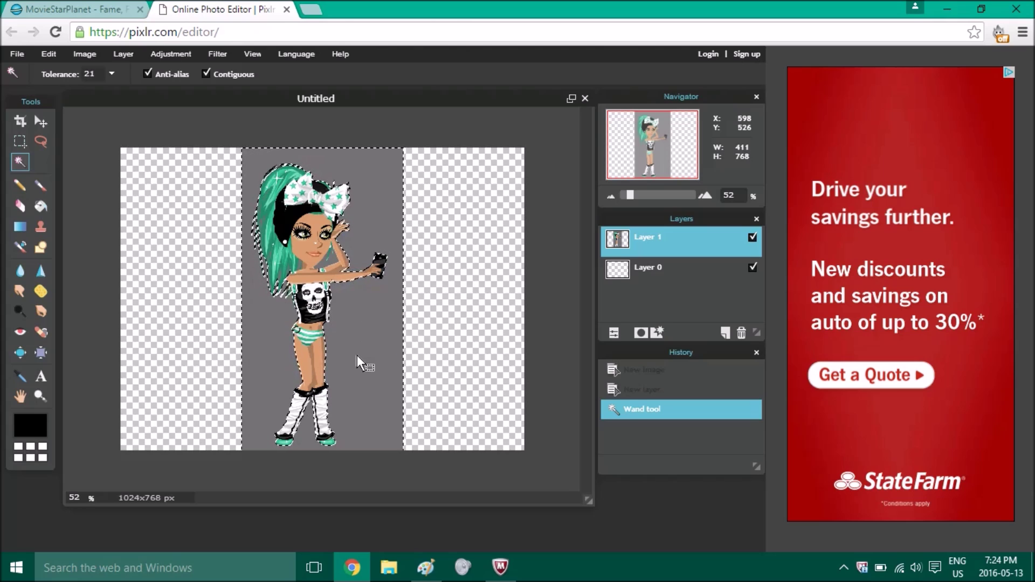
key("Delete")
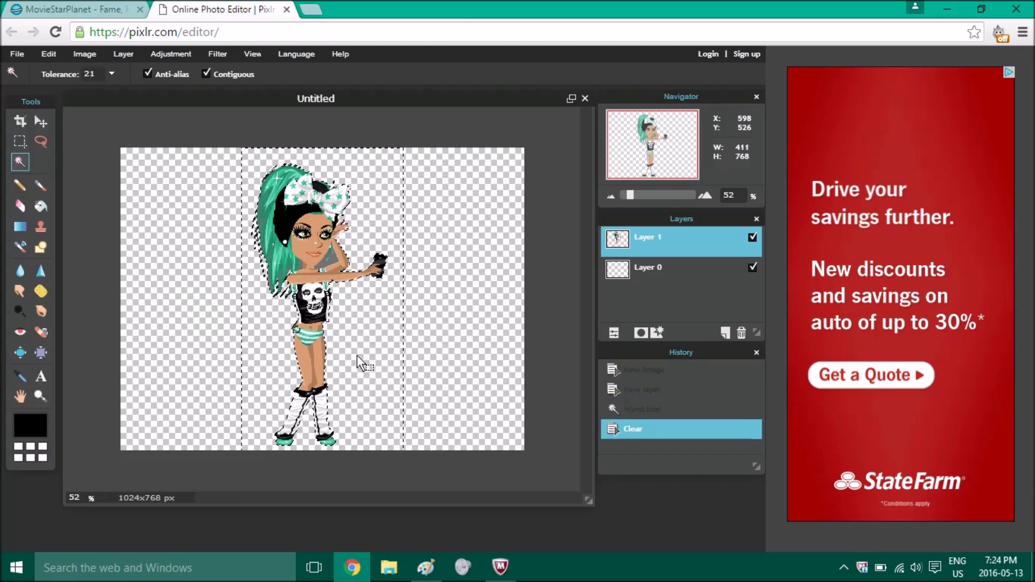
left_click(443, 306)
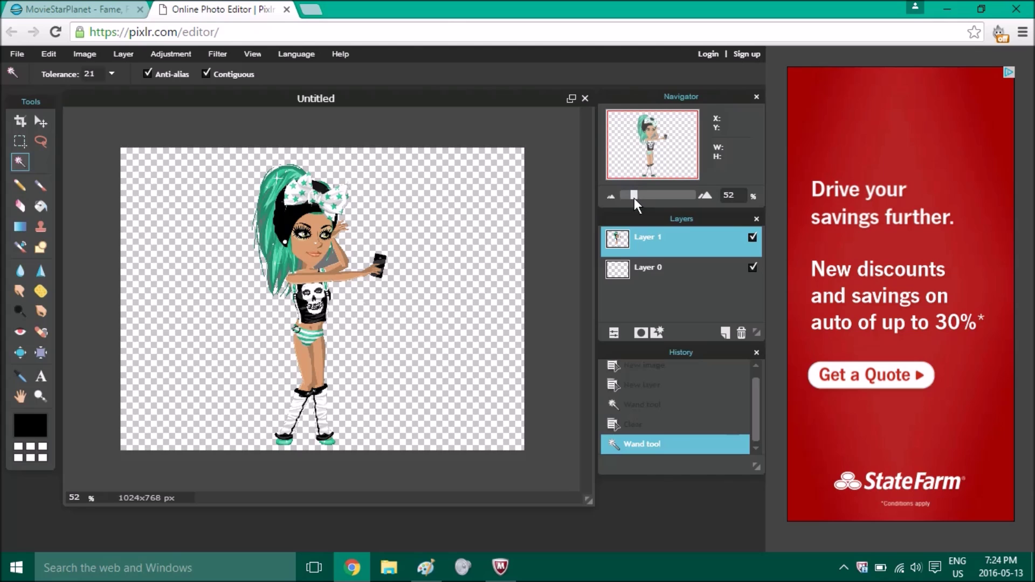
- Zoom in and erase the grey gap between arm and face and the strips beside the left hair
left_click_drag(635, 203, 664, 203)
left_click_drag(655, 146, 658, 132)
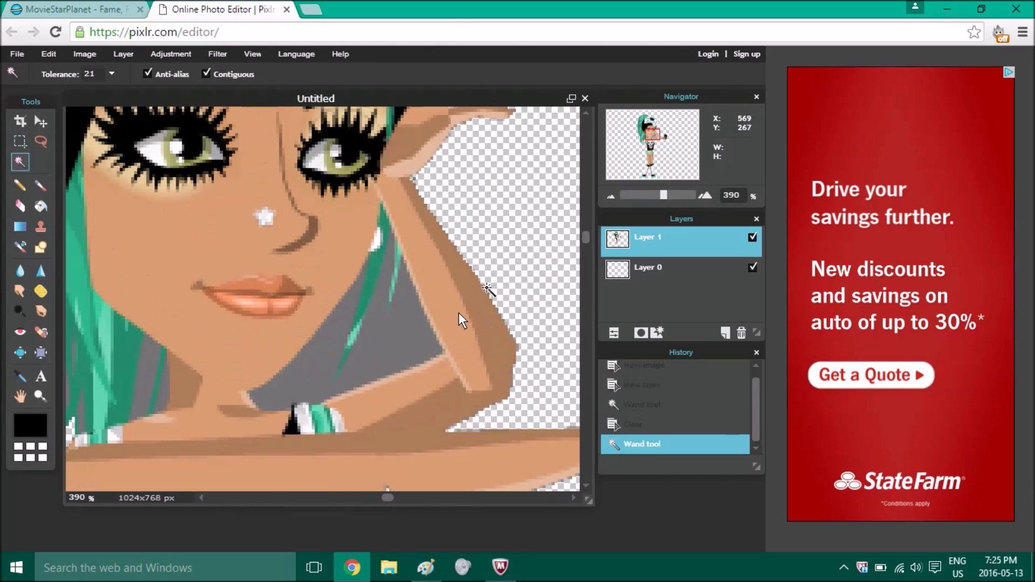
left_click(416, 339)
key("Delete")
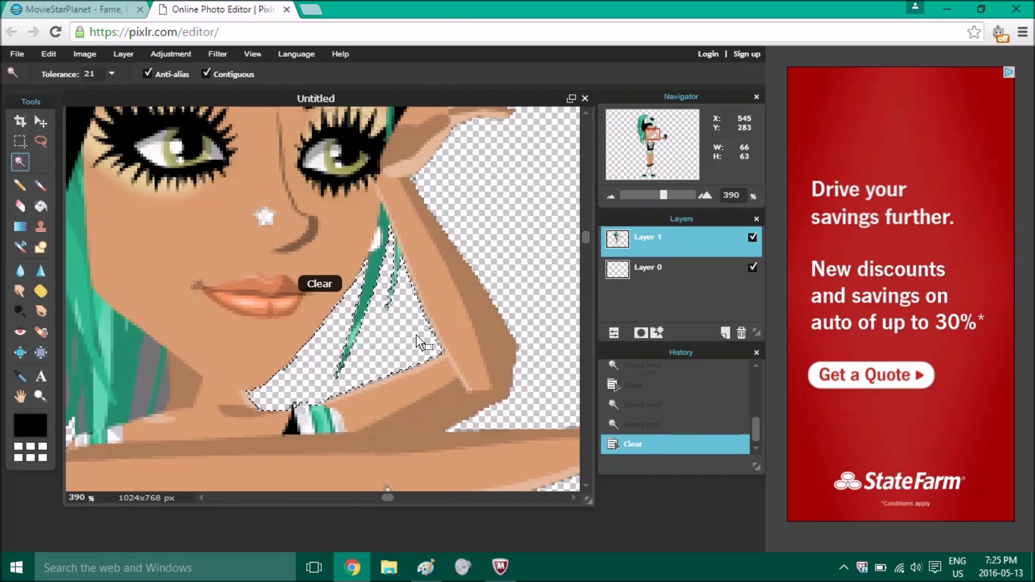
left_click(144, 364)
key("Delete")
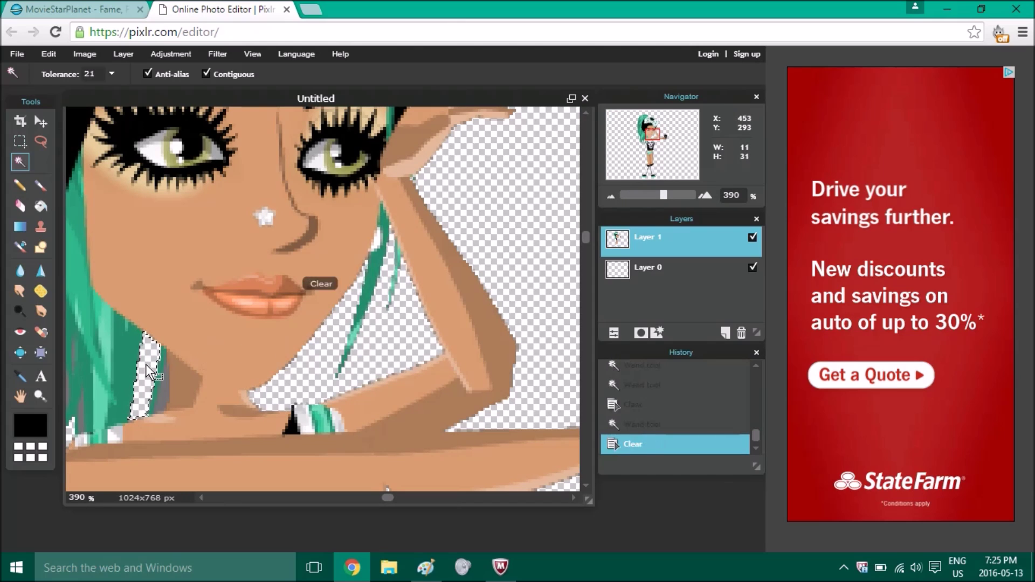
left_click(164, 391)
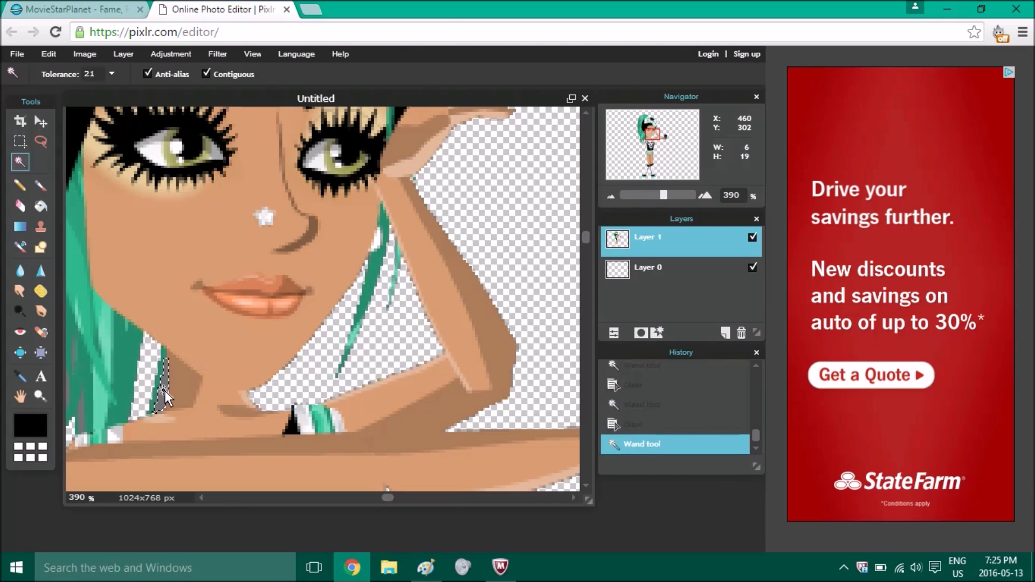
key("Delete")
- Erase the leftover grey strips among the lower and upper hair strands
left_click_drag(165, 397, 337, 272)
left_click(167, 356)
key("Delete")
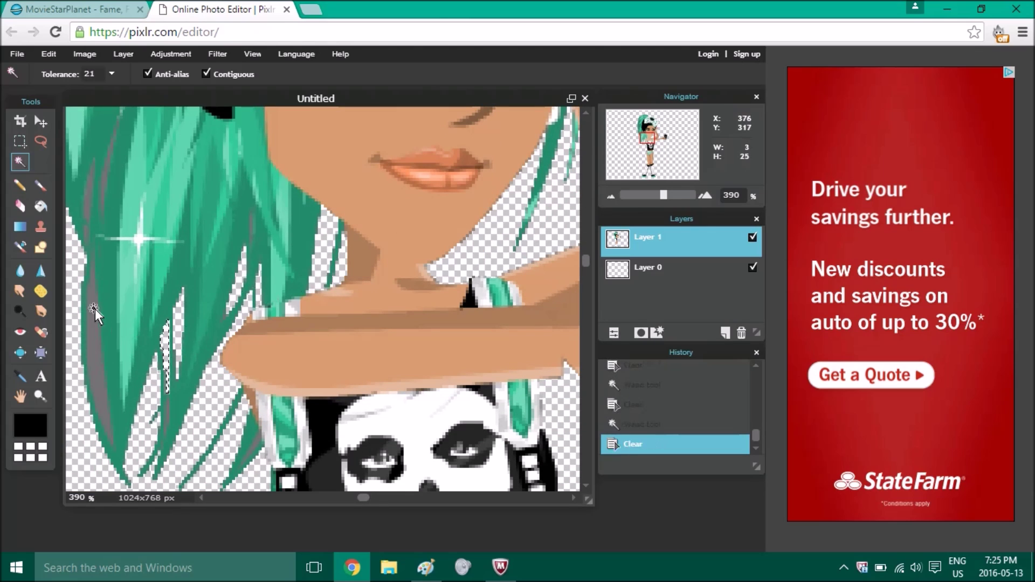
left_click(104, 173)
key("Delete")
left_click_drag(104, 174, 276, 450)
left_click(196, 261)
left_click(216, 329)
key("Delete")
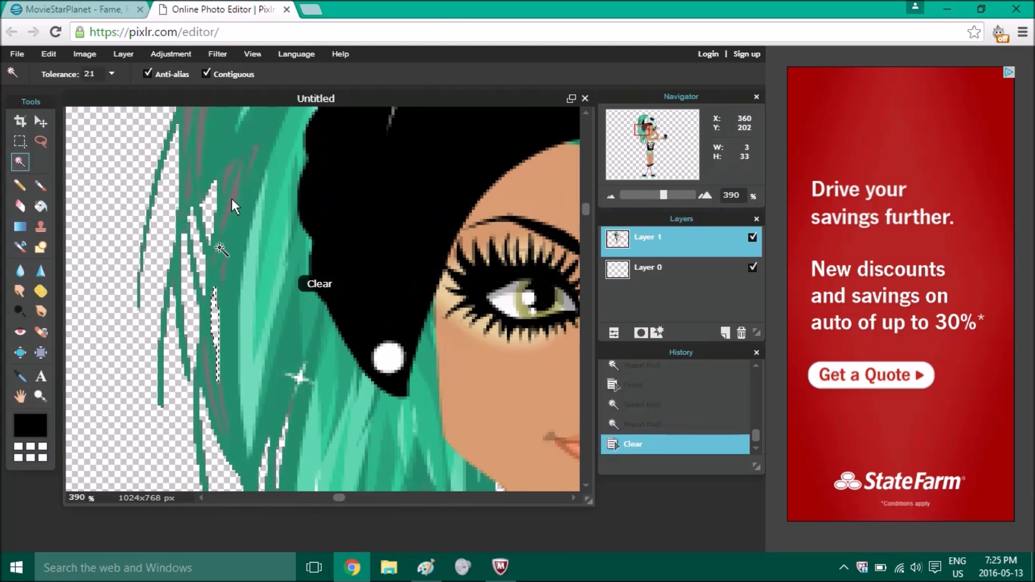
- Erase the white strips in the hair and the strip near the bow, then deselect
left_click(210, 161)
key("Delete")
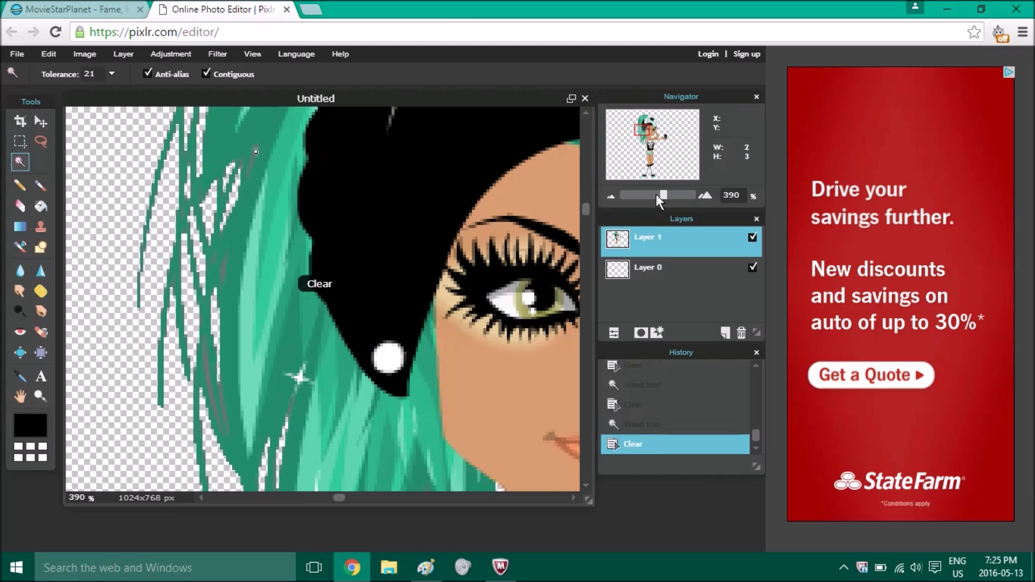
scroll(323, 296, "up", 3)
left_click(316, 243)
key("Delete")
left_click_drag(663, 195, 633, 195)
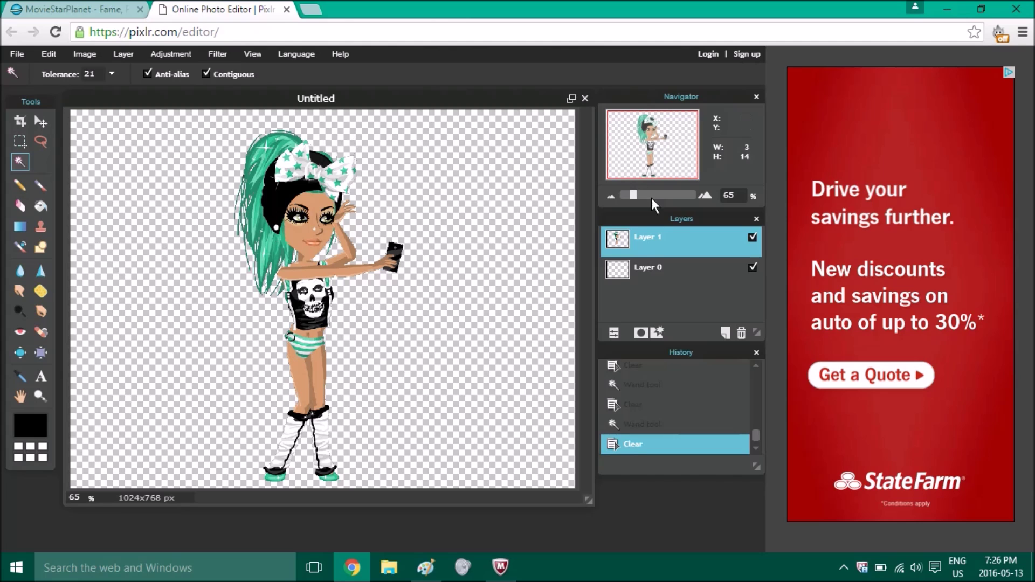
left_click(207, 206)
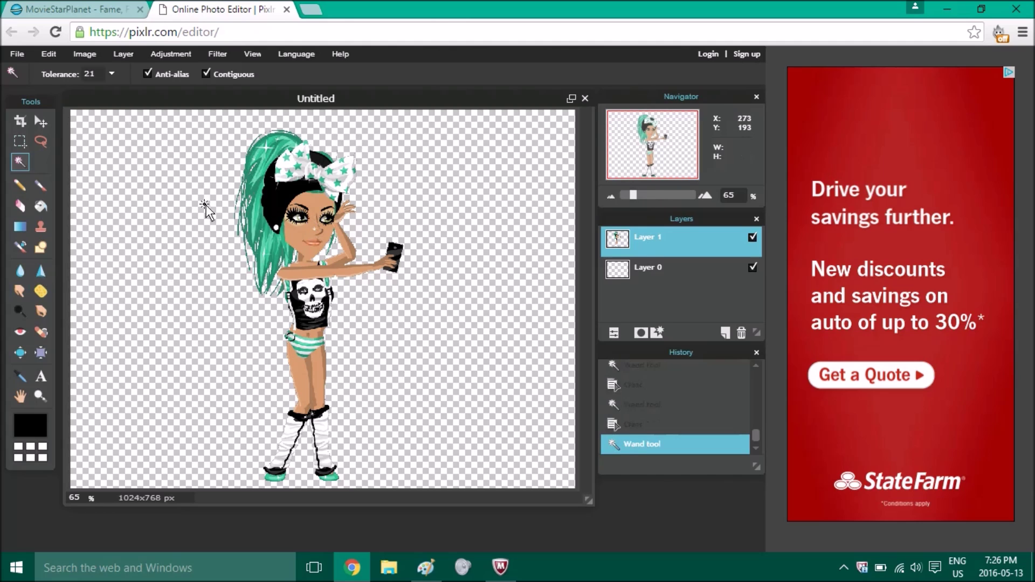
left_click(62, 4)
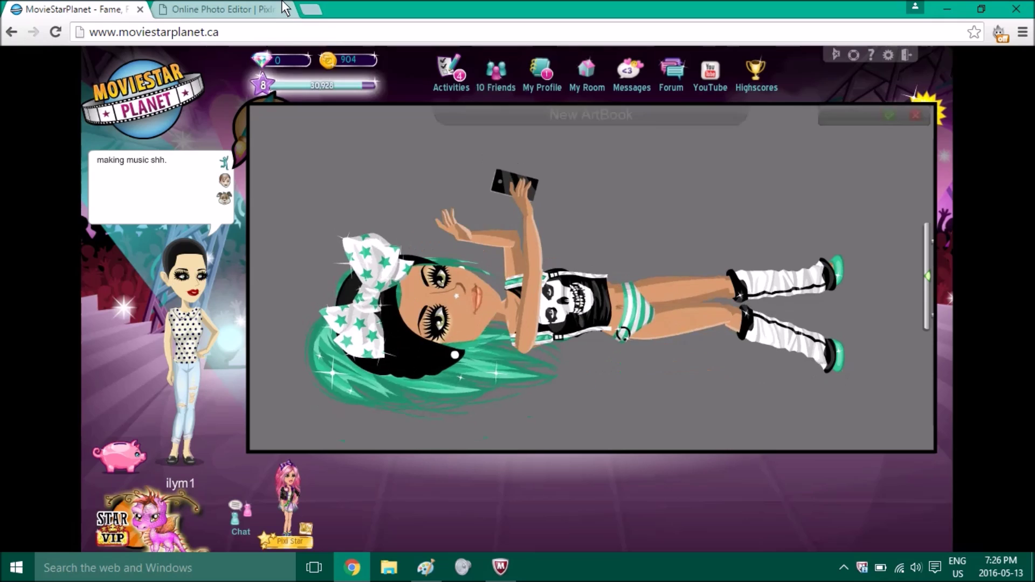
left_click(221, 9)
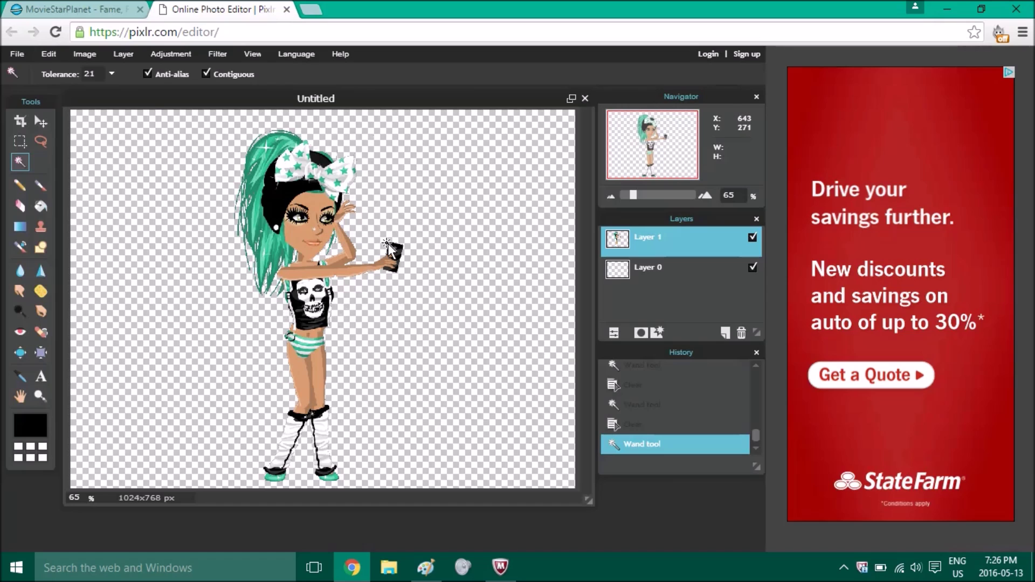
- Try a free resize of the character layer, decline applying it, and move the layer up
left_click(49, 54)
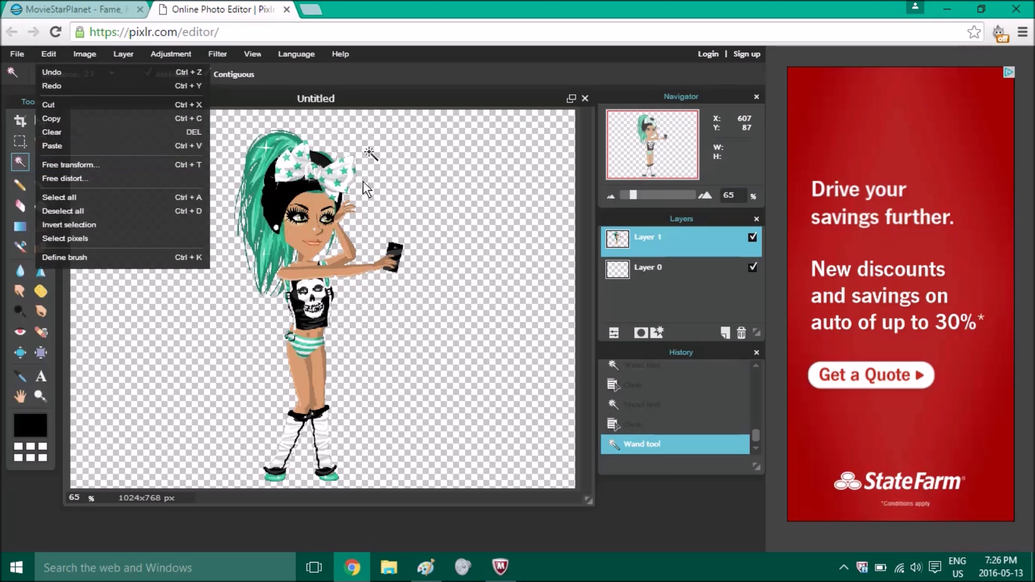
left_click(134, 166)
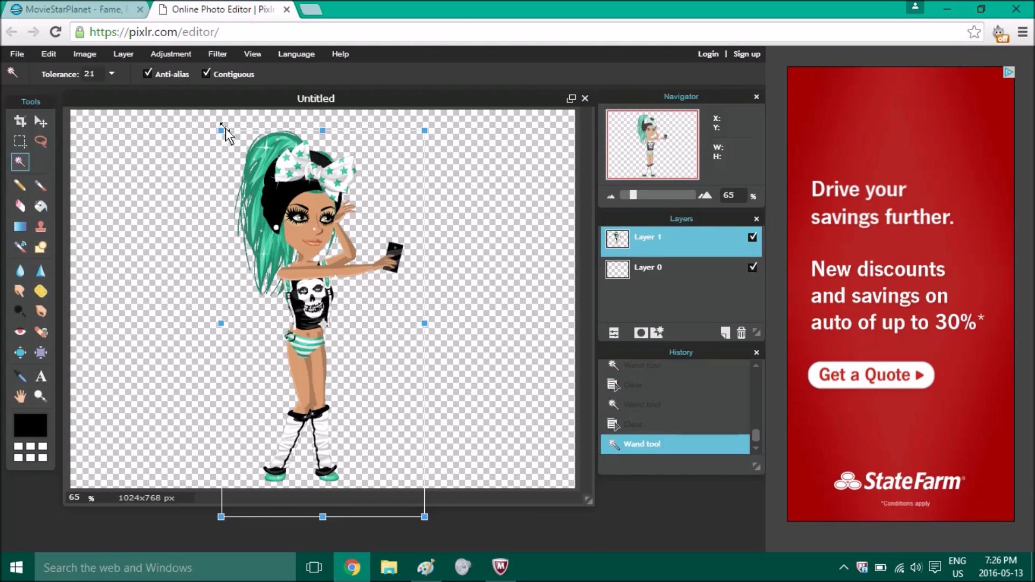
left_click_drag(221, 130, 233, 201)
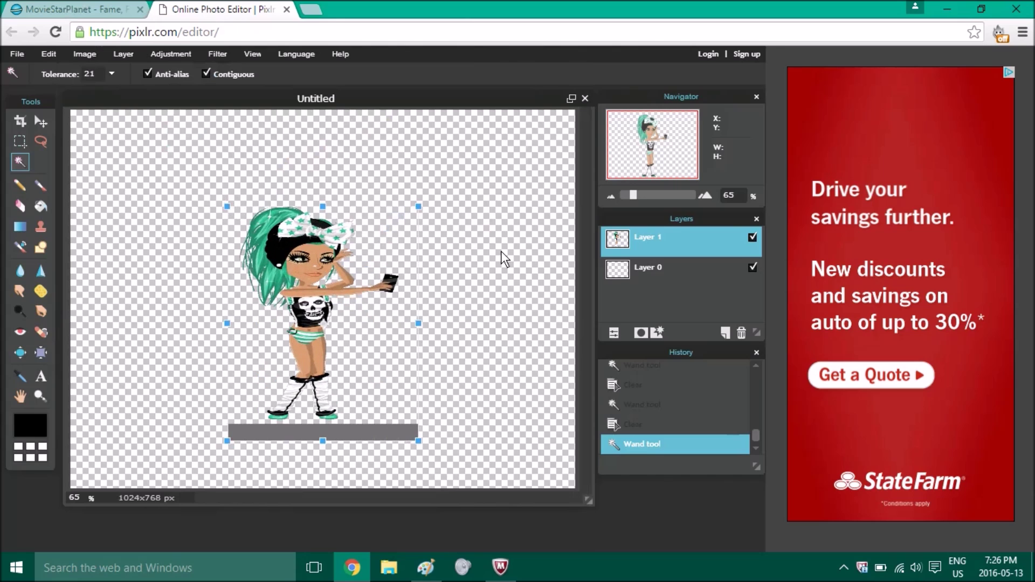
left_click(413, 325)
left_click(414, 327)
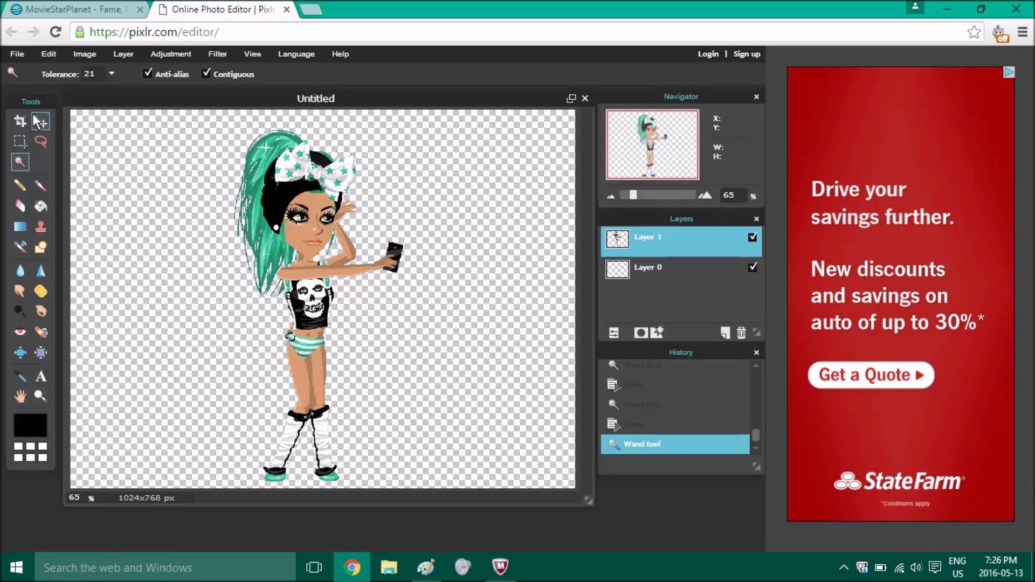
key("v")
left_click_drag(241, 237, 241, 159)
- Delete the grey bar beneath the character with the Magic Wand and deselect
left_click(20, 161)
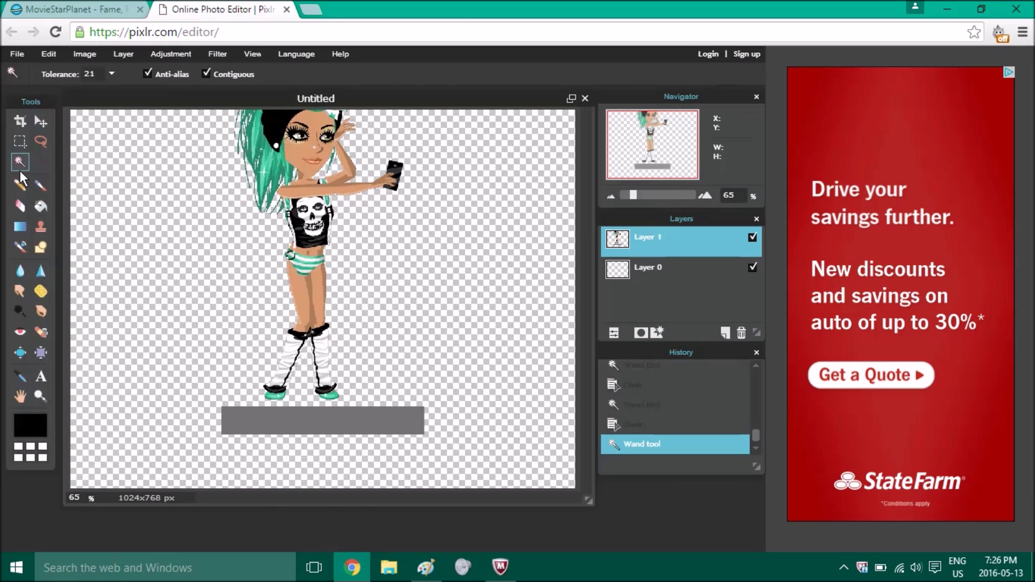
left_click(366, 427)
key("Delete")
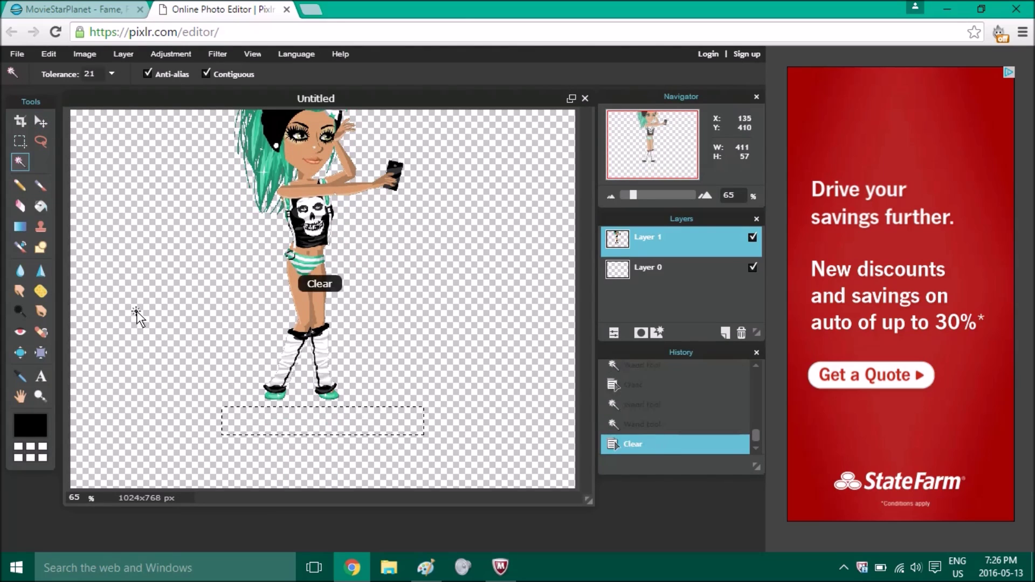
left_click(138, 313)
left_click(46, 121)
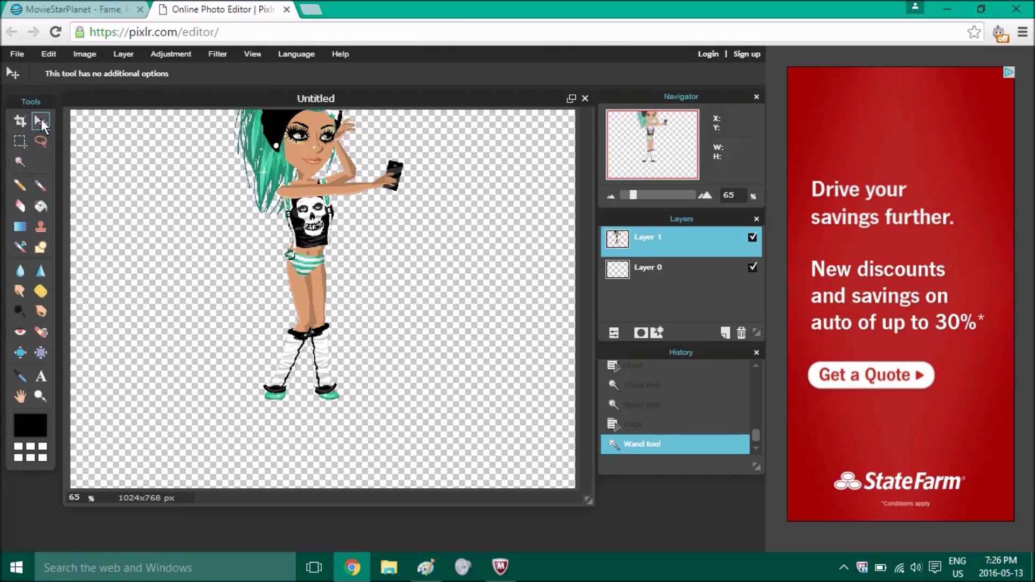
- Drag Layer 1 right and down, then slightly left, so the whole figure fits the canvas
left_click_drag(286, 209, 332, 268)
left_click_drag(352, 219, 315, 231)
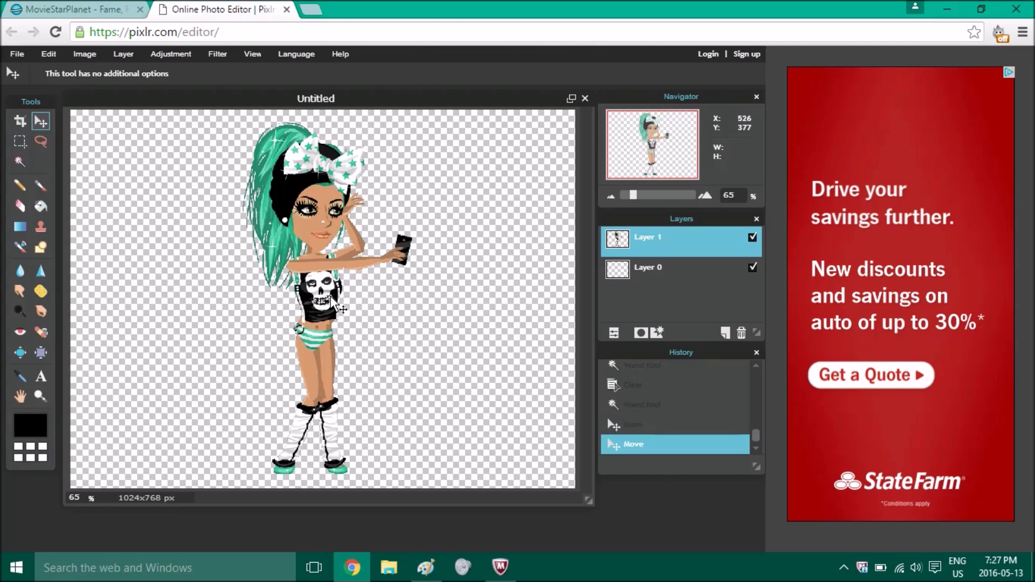
left_click(218, 55)
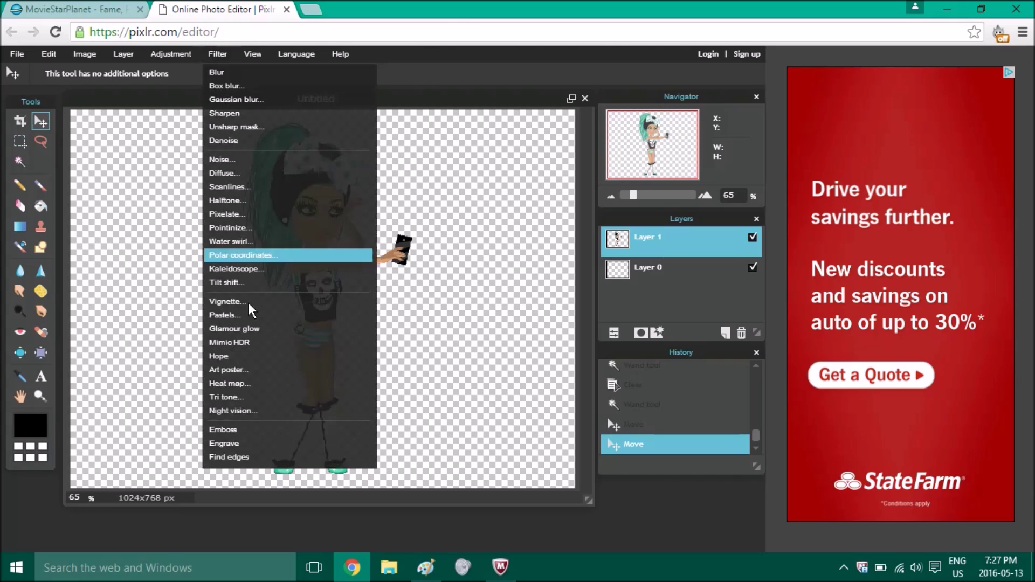
left_click(251, 399)
left_click_drag(396, 221, 520, 189)
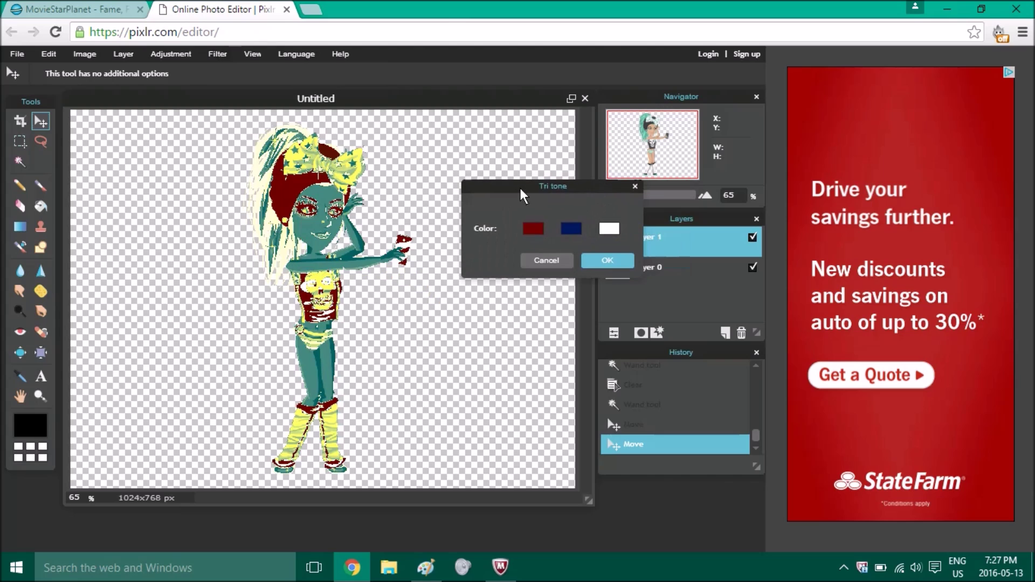
left_click(526, 232)
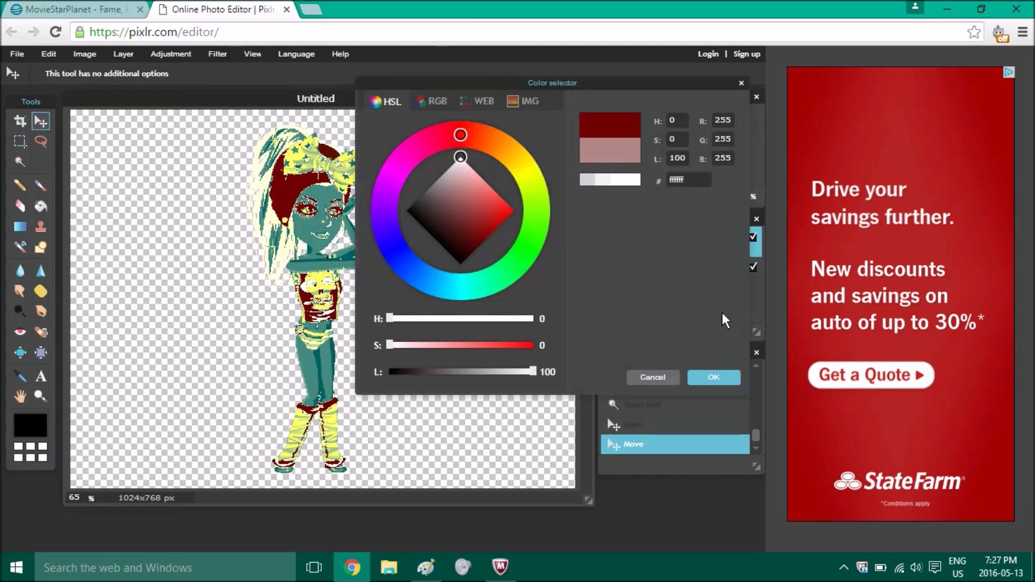
left_click(718, 372)
left_click(565, 231)
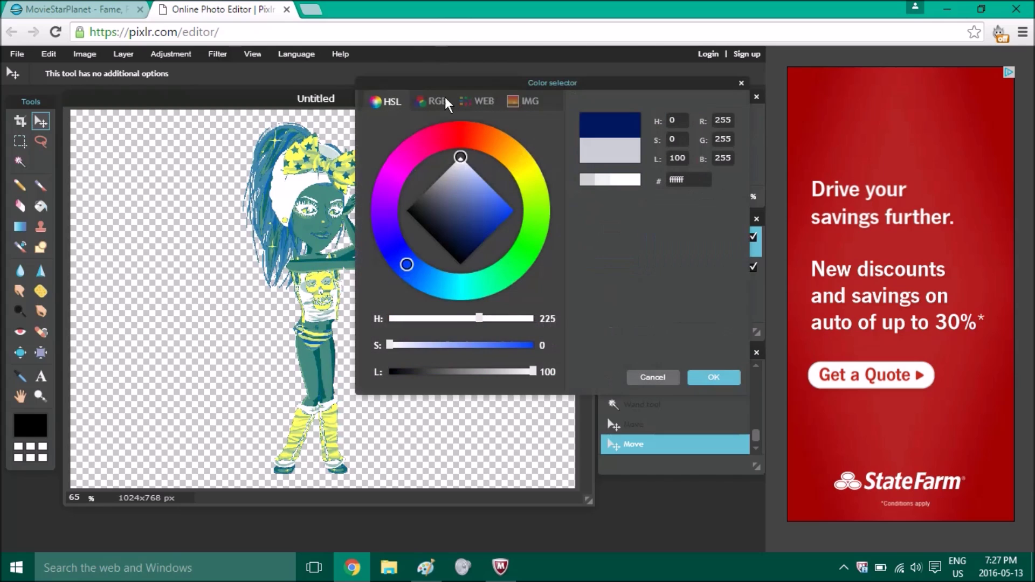
left_click(717, 377)
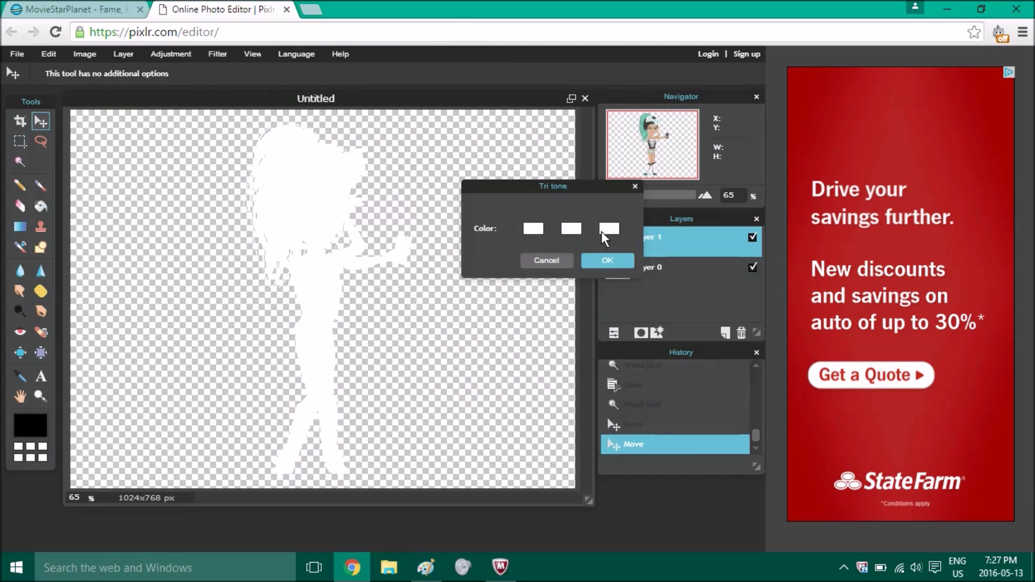
left_click(541, 260)
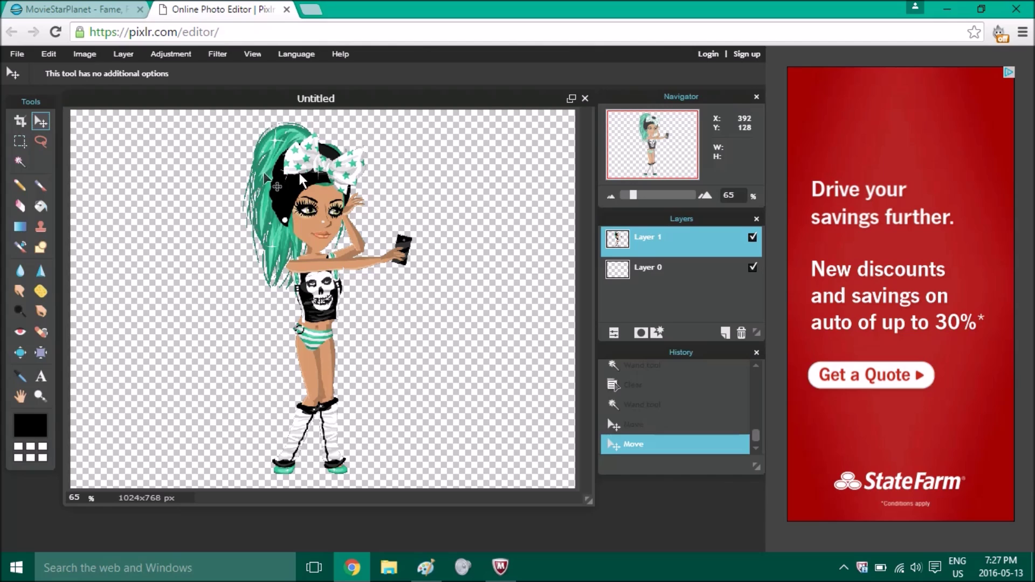
- Open the character layer's styles and enable a drop shadow
left_click(124, 54)
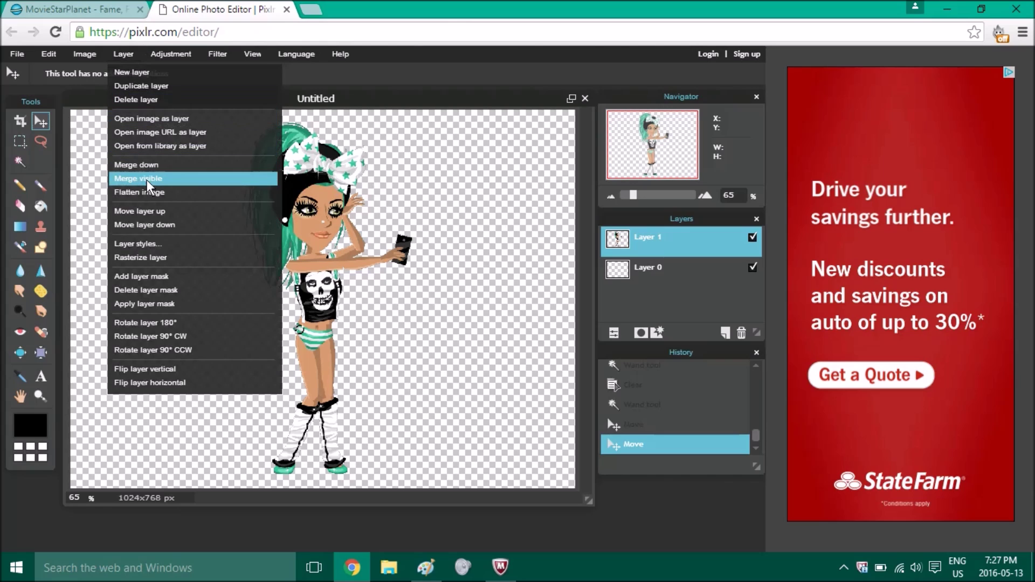
left_click(465, 225)
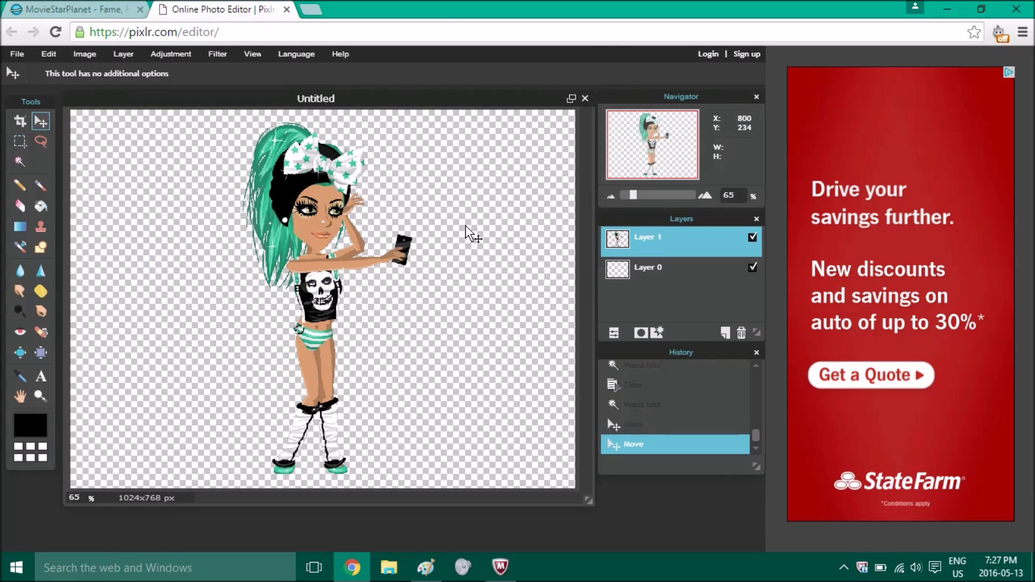
left_click(660, 330)
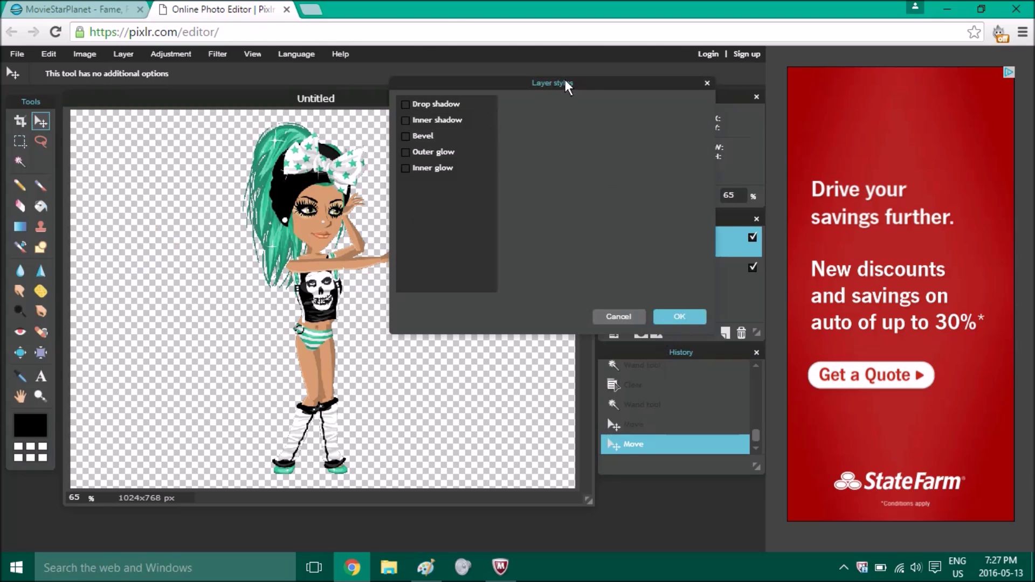
left_click_drag(590, 84, 610, 182)
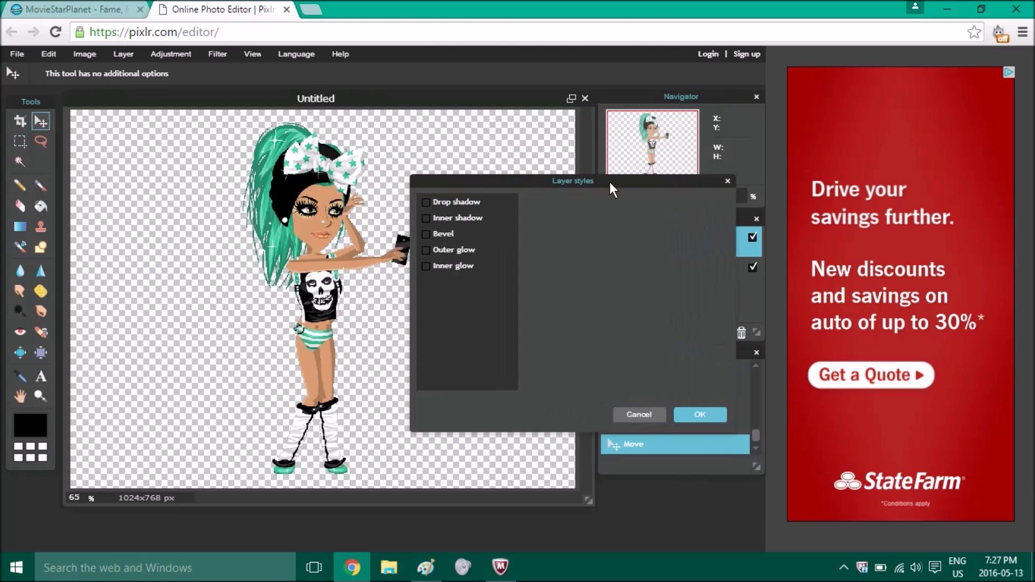
left_click(458, 202)
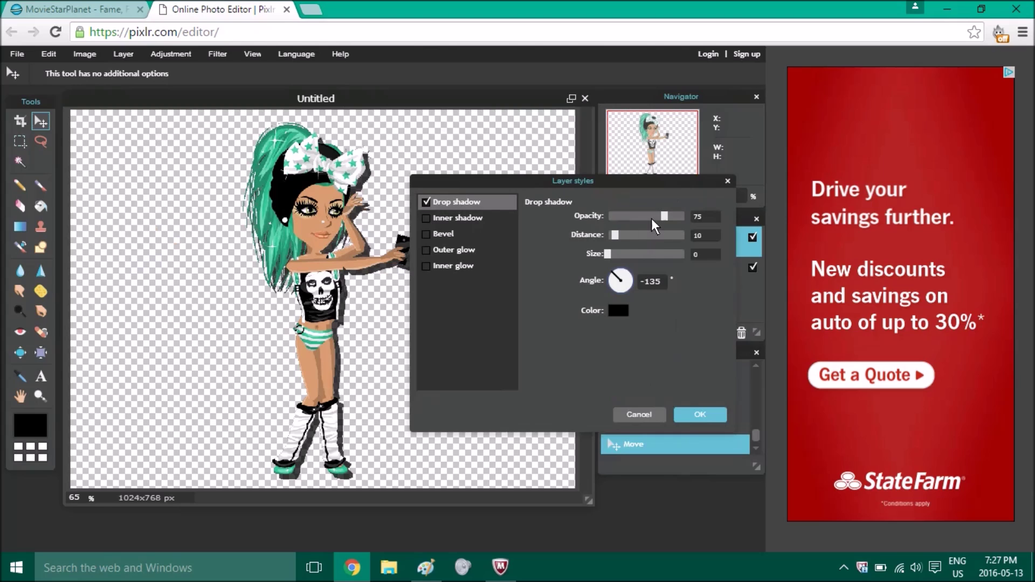
- Tweak the drop shadow (opacity 87, distance 30, angle 84), then swap it for inner shadow
left_click(673, 217)
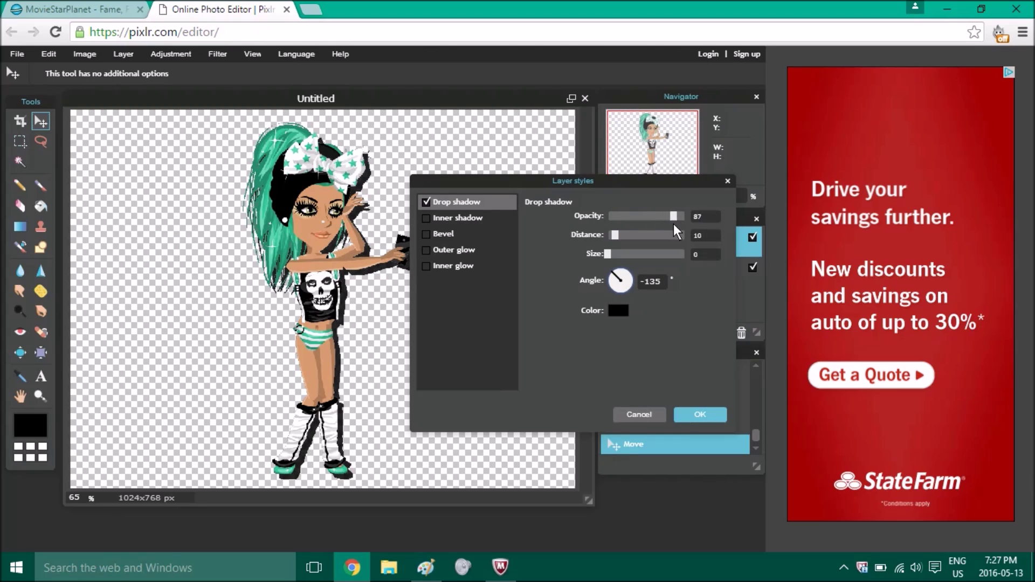
left_click_drag(615, 236, 654, 261)
left_click_drag(608, 235, 629, 235)
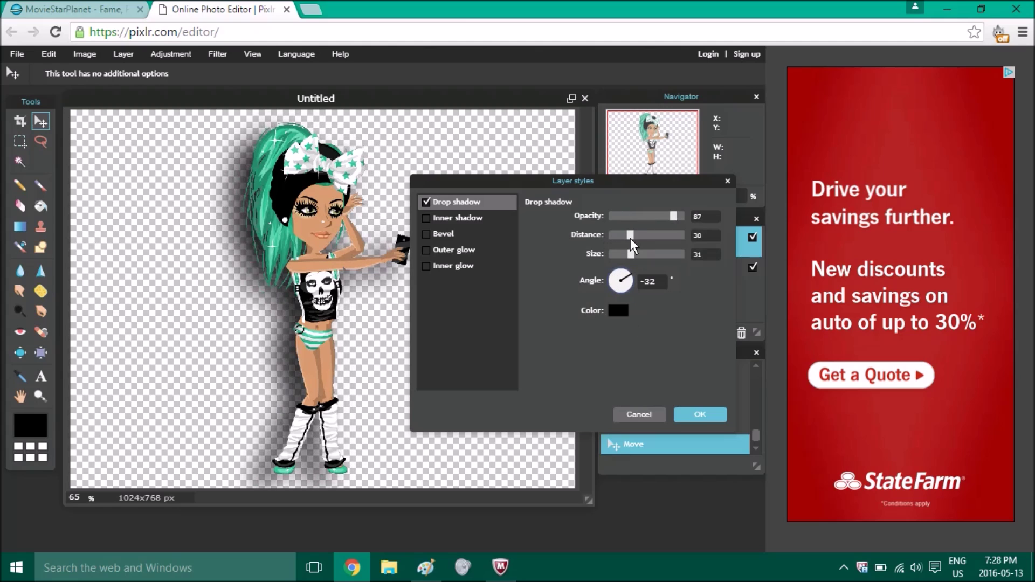
left_click(630, 283)
left_click(623, 306)
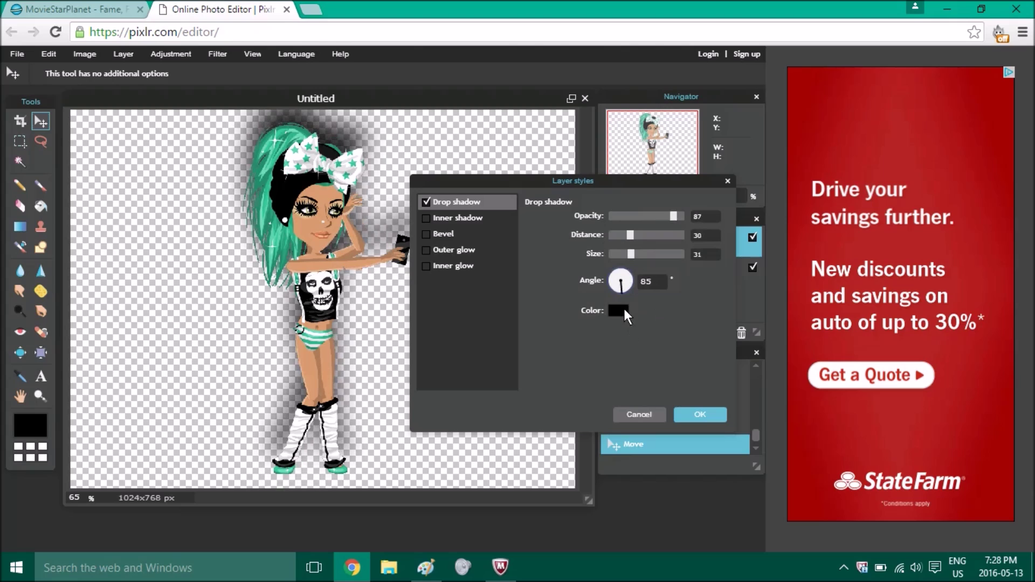
left_click(427, 203)
left_click(459, 218)
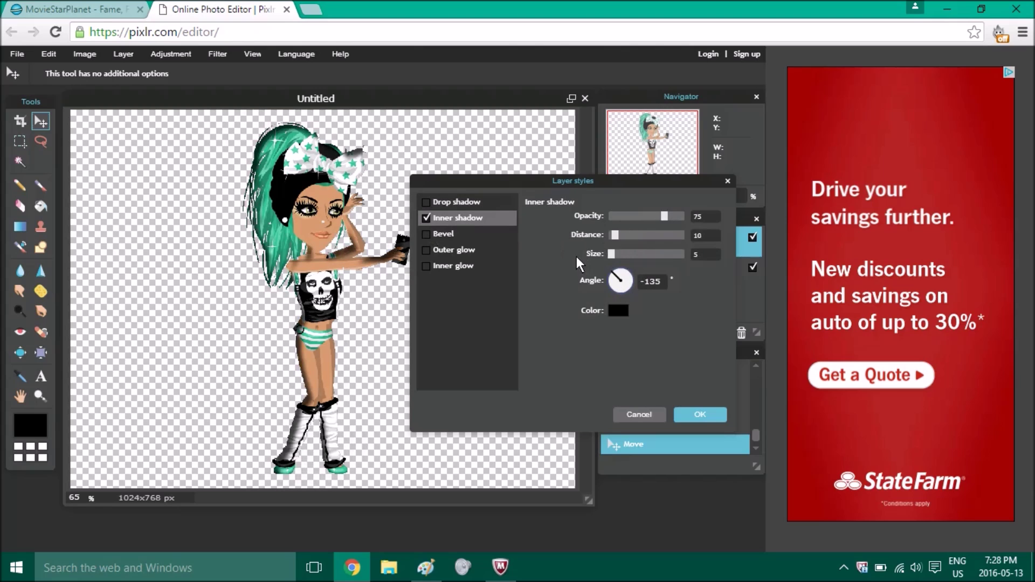
- Replace the character's inner shadow with an inner glow, then switch to an outer glow instead
left_click(427, 218)
left_click(463, 267)
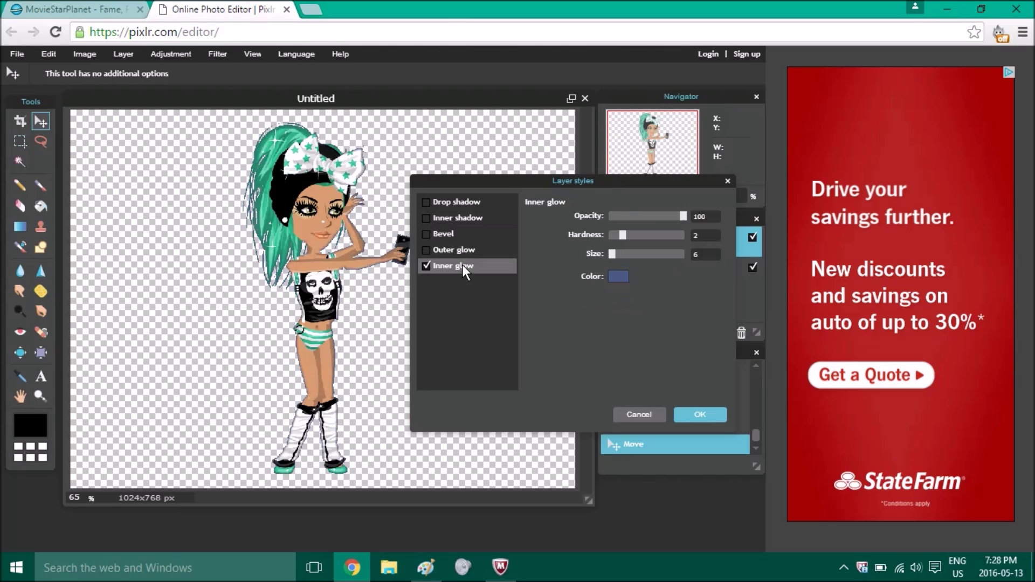
left_click(435, 245)
left_click(426, 248)
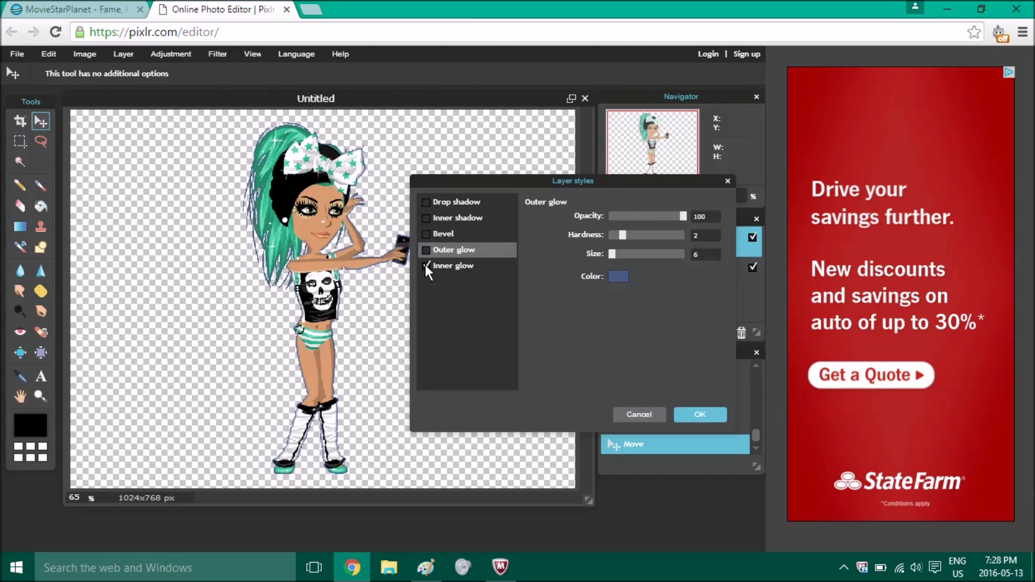
left_click(425, 264)
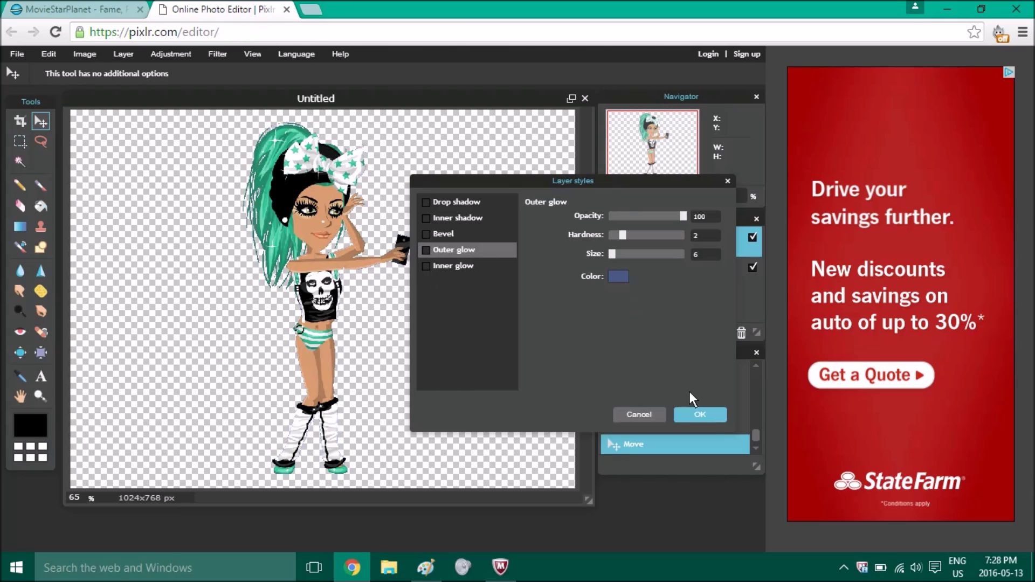
left_click(423, 250)
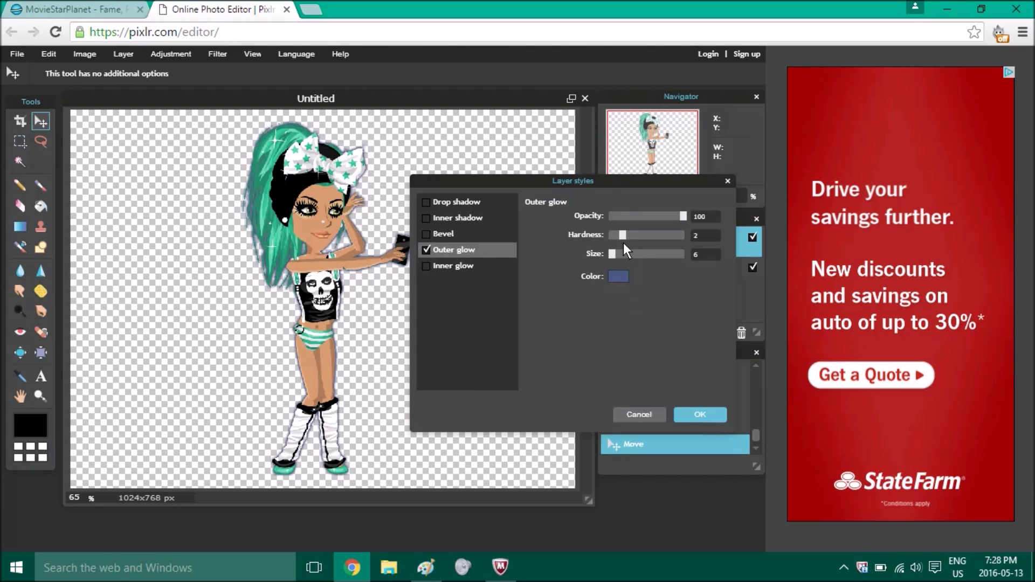
- Set the outer glow to hardness 1 and size 7, then switch it off
mouse_move(625, 235)
left_mouse_down()
mouse_move(608, 235)
mouse_move(618, 254)
left_mouse_up()
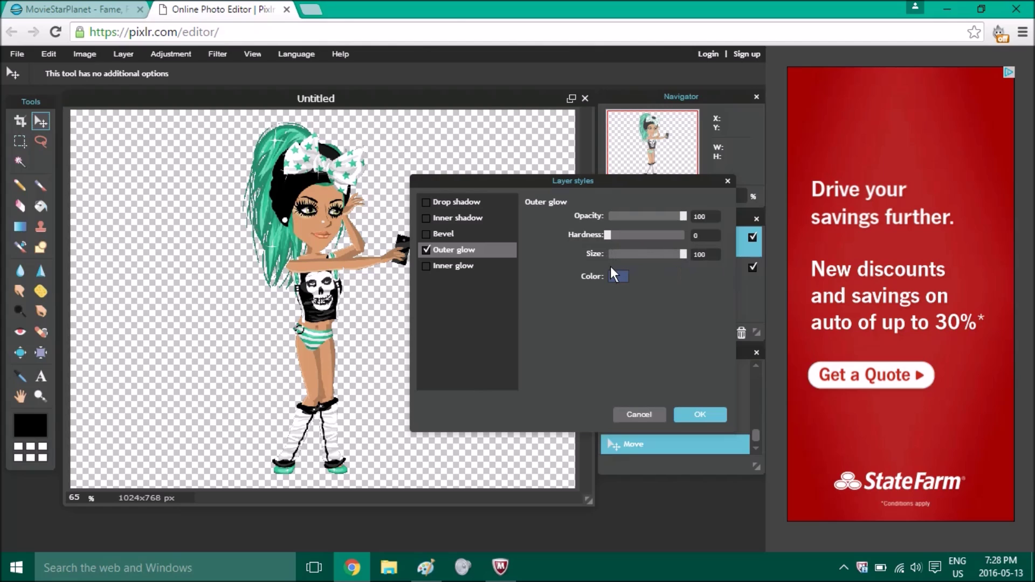
left_click_drag(612, 235, 616, 237)
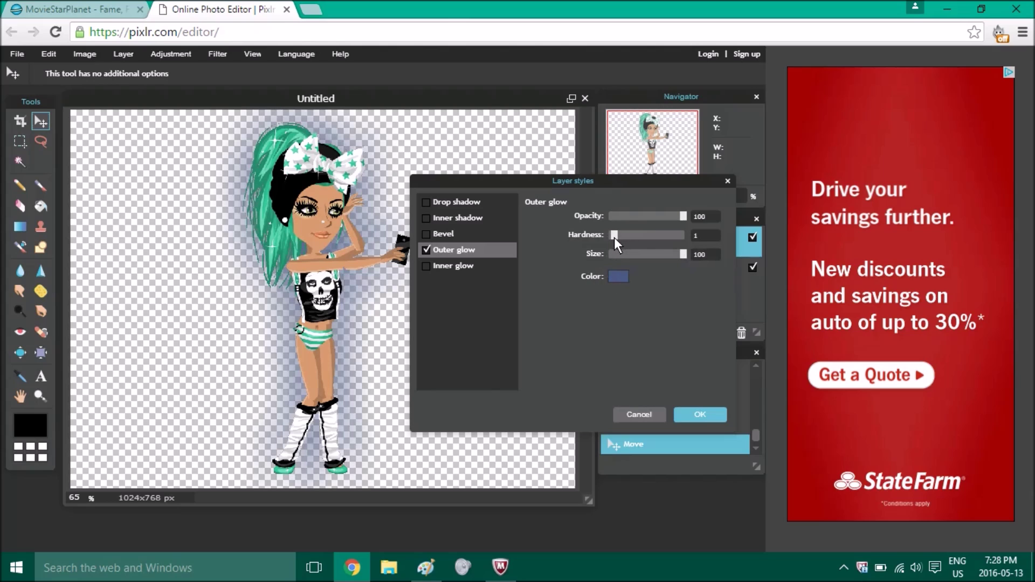
left_click_drag(682, 254, 615, 260)
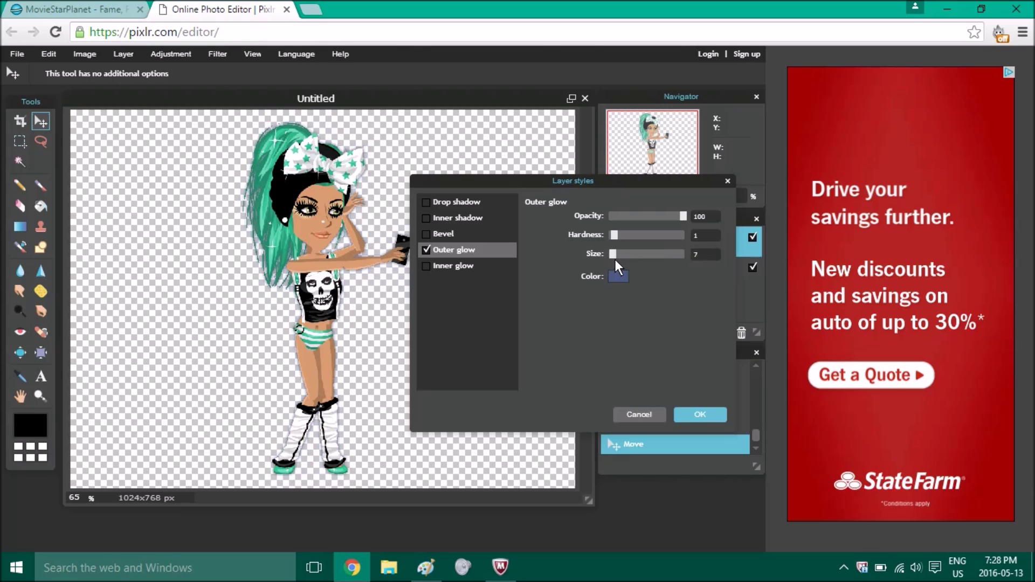
left_click(426, 251)
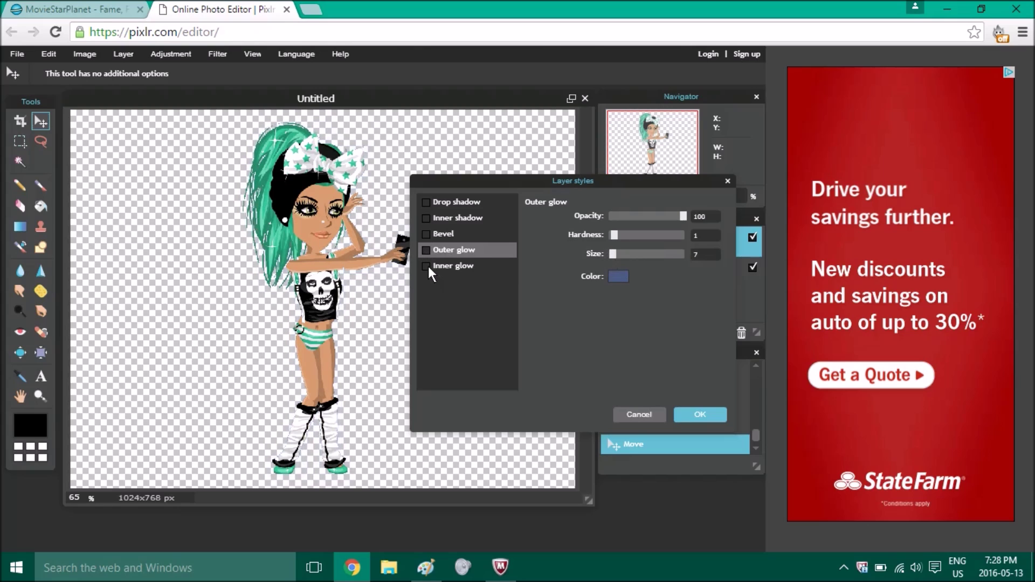
- Make the outer glow black with a larger size and higher hardness
left_click(428, 266)
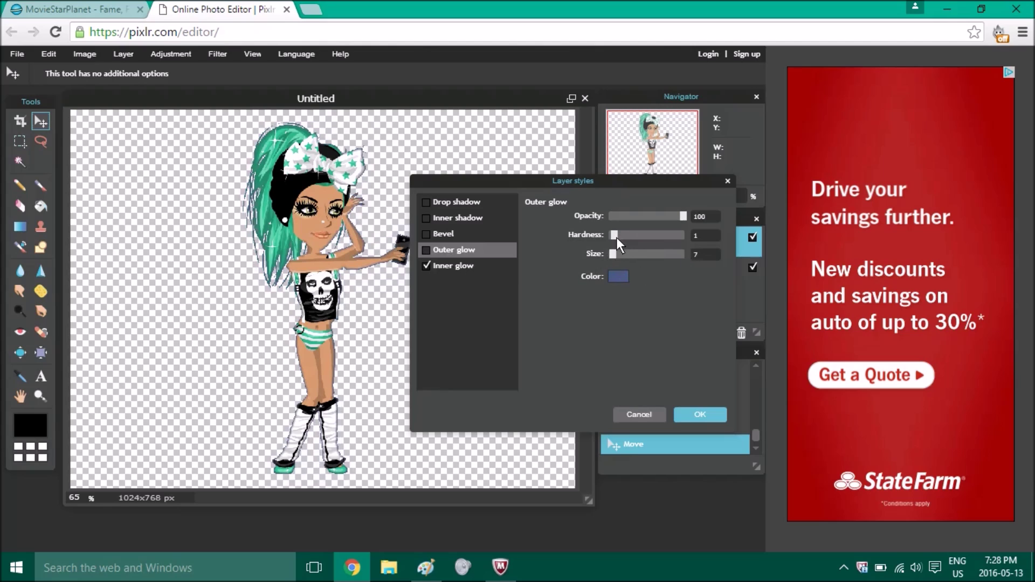
left_click_drag(614, 254, 621, 257)
left_click(619, 276)
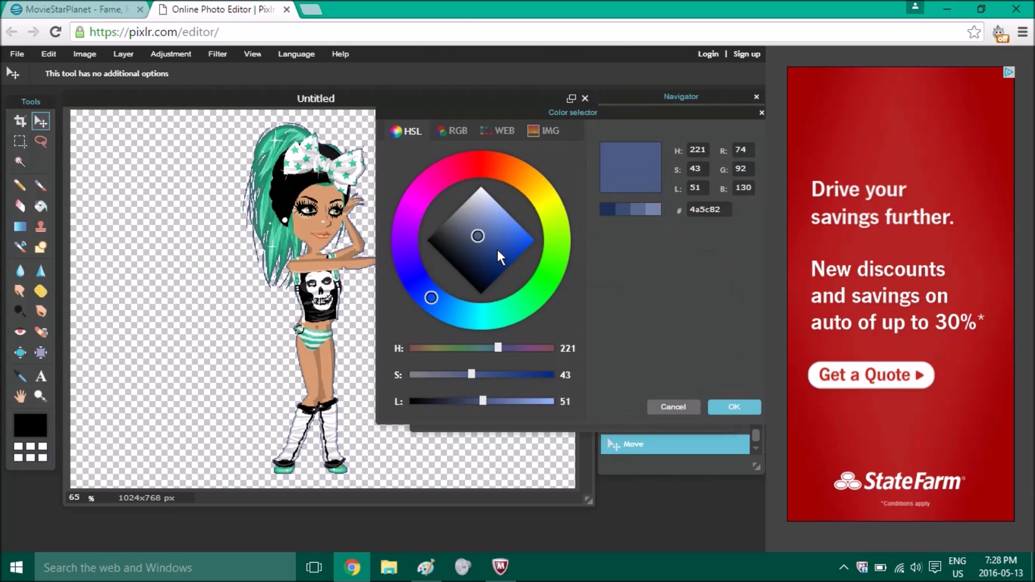
left_click(733, 411)
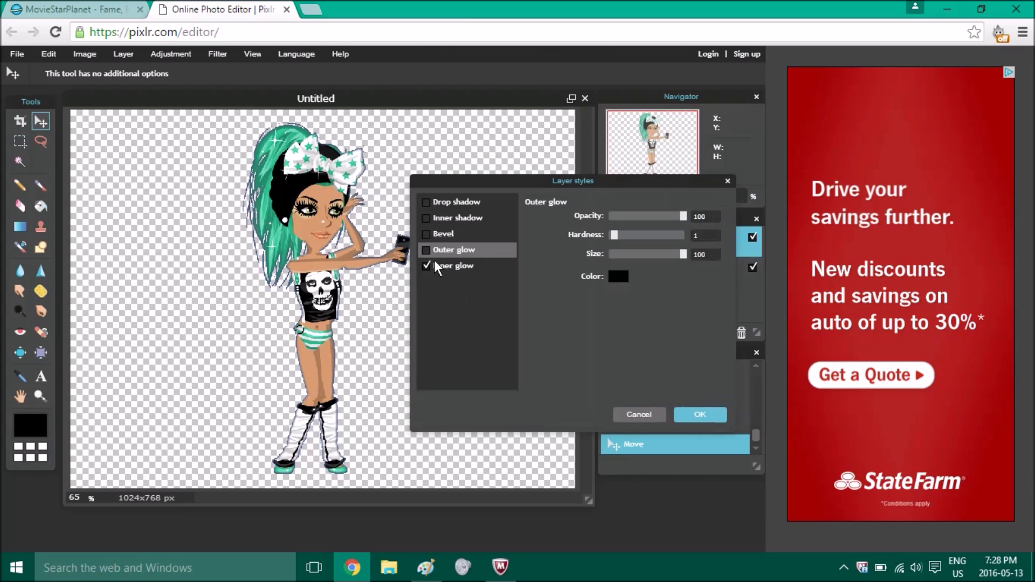
left_click_drag(614, 235, 678, 227)
- Try a black inner glow with hardness 1 and a larger size, then cancel Layer styles
left_click(449, 267)
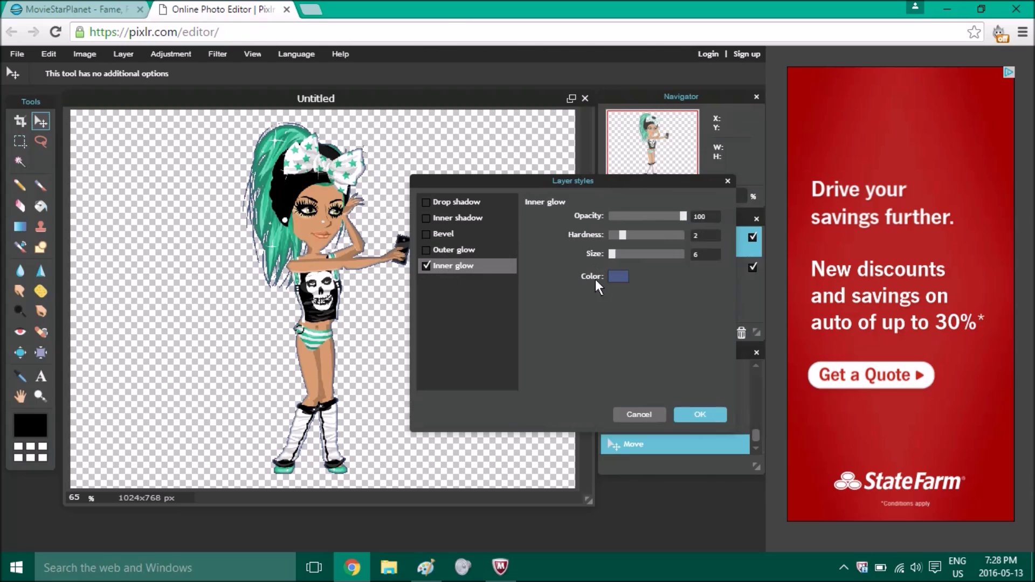
mouse_move(613, 254)
left_mouse_down()
mouse_move(634, 257)
mouse_move(614, 257)
left_mouse_up()
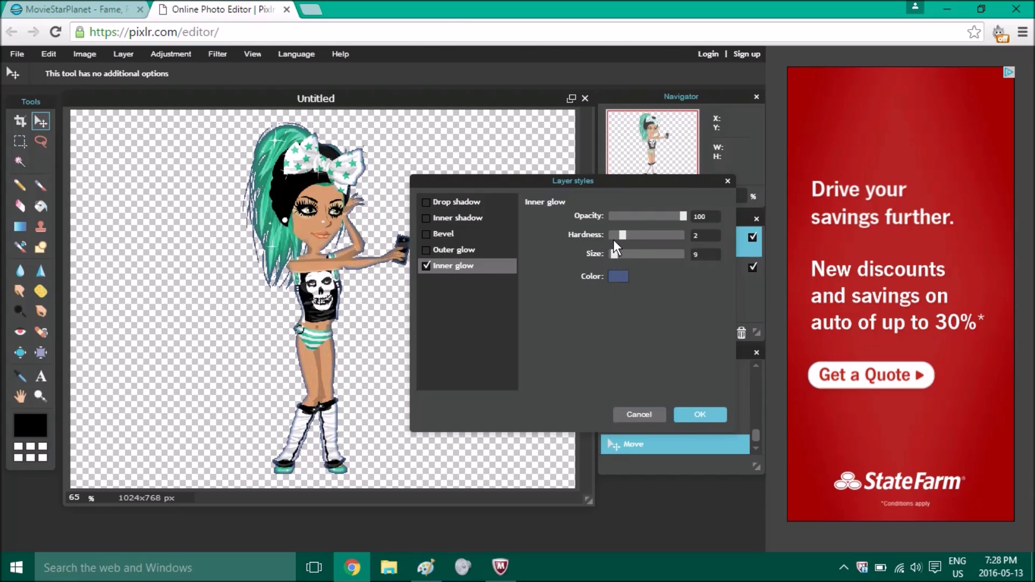
left_click_drag(620, 236, 615, 235)
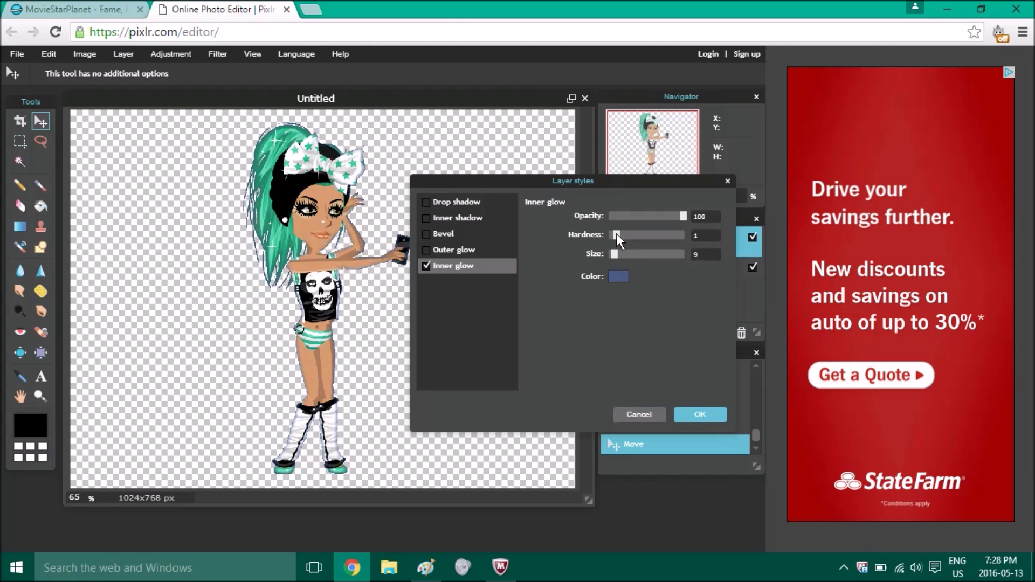
left_click(618, 277)
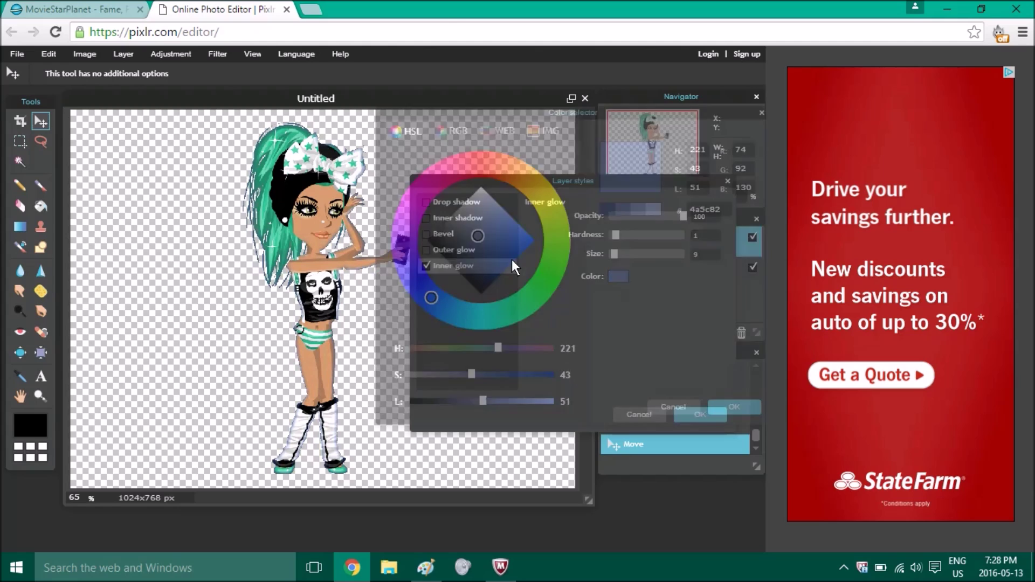
mouse_move(539, 302)
left_mouse_down()
mouse_move(480, 323)
mouse_move(448, 308)
mouse_move(459, 295)
mouse_move(508, 333)
left_mouse_up()
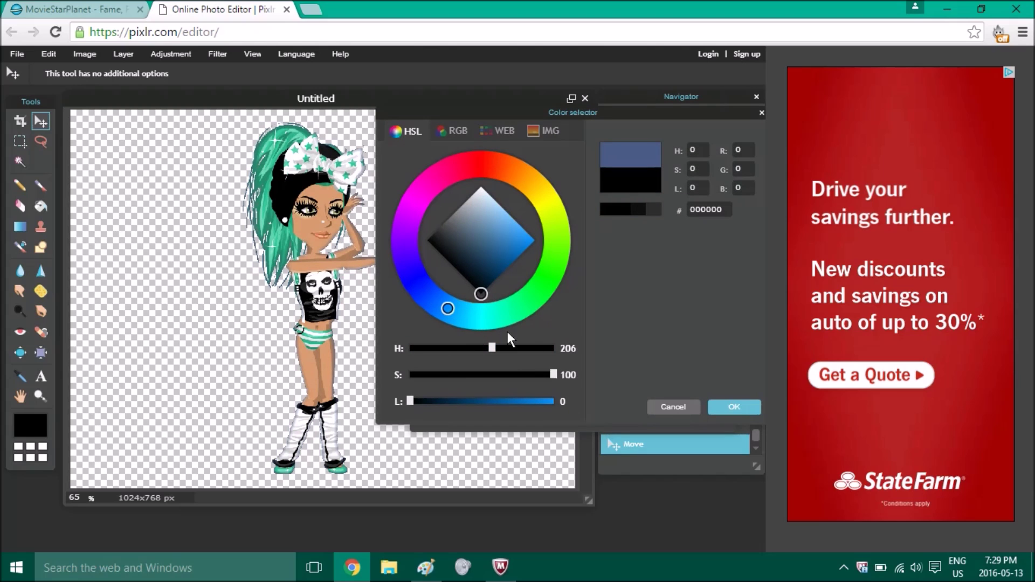
left_click(736, 406)
mouse_move(614, 254)
left_mouse_down()
mouse_move(634, 257)
mouse_move(620, 257)
mouse_move(619, 238)
mouse_move(605, 239)
mouse_move(620, 239)
mouse_move(613, 255)
left_mouse_up()
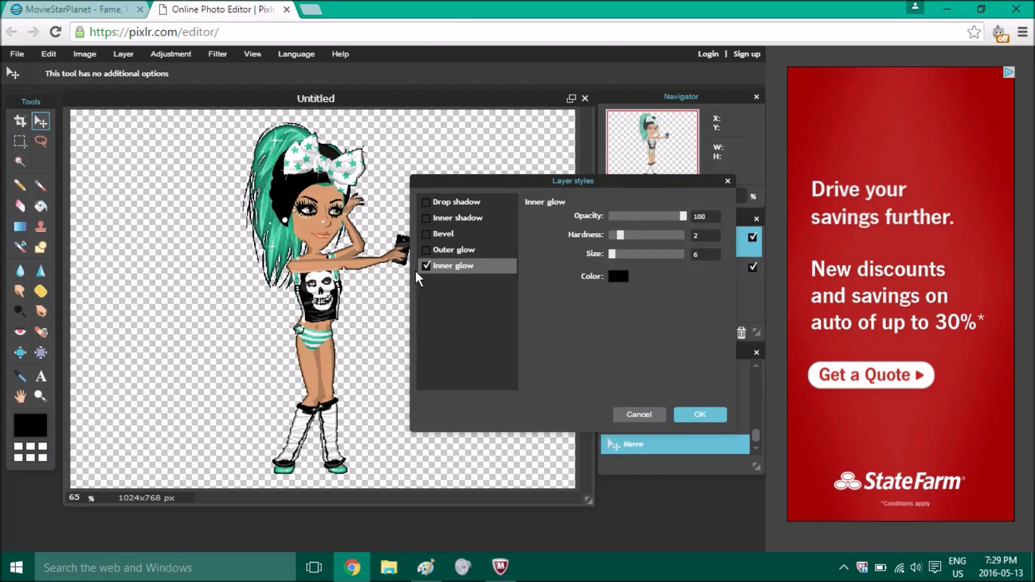
left_click(629, 411)
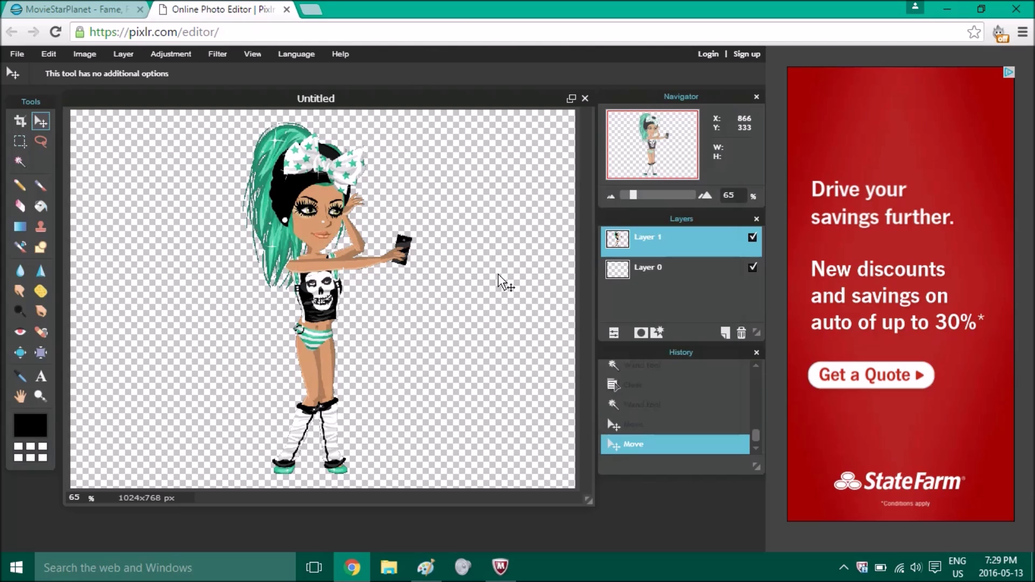
- Select Layer 0 with the Gradient tool and pick the dark blue-to-black gradient preset
left_click(669, 277)
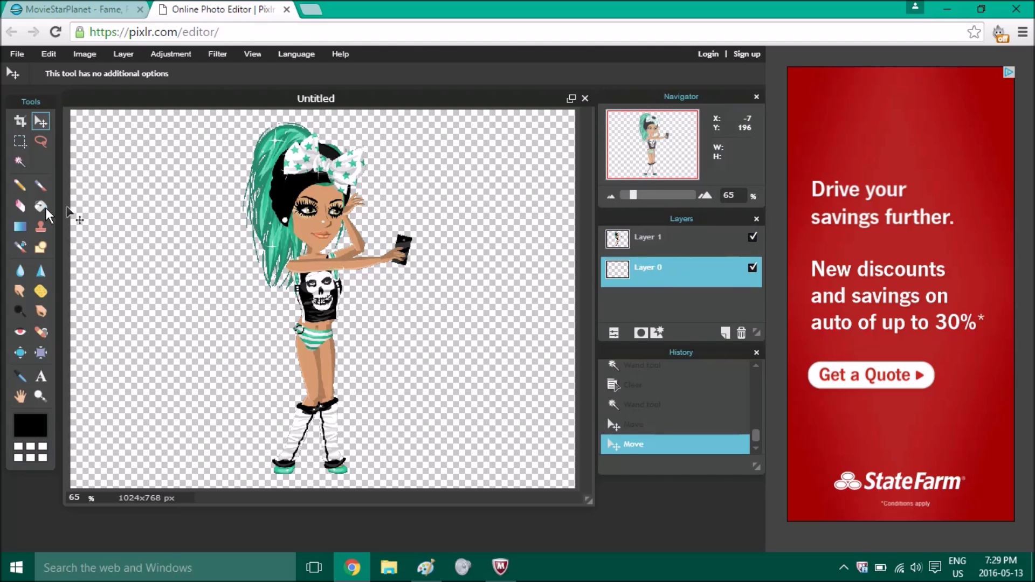
left_click(26, 227)
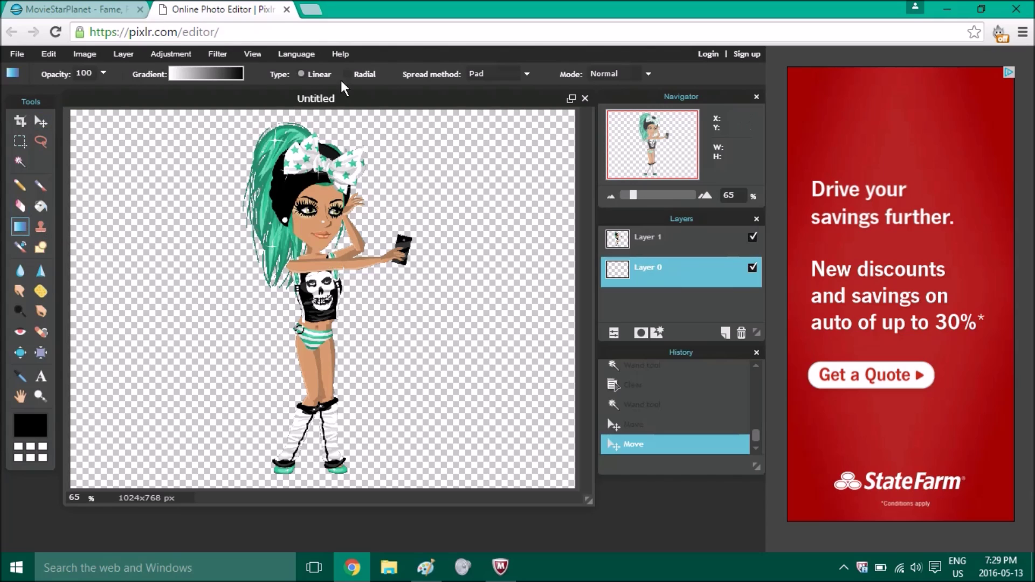
left_click(210, 75)
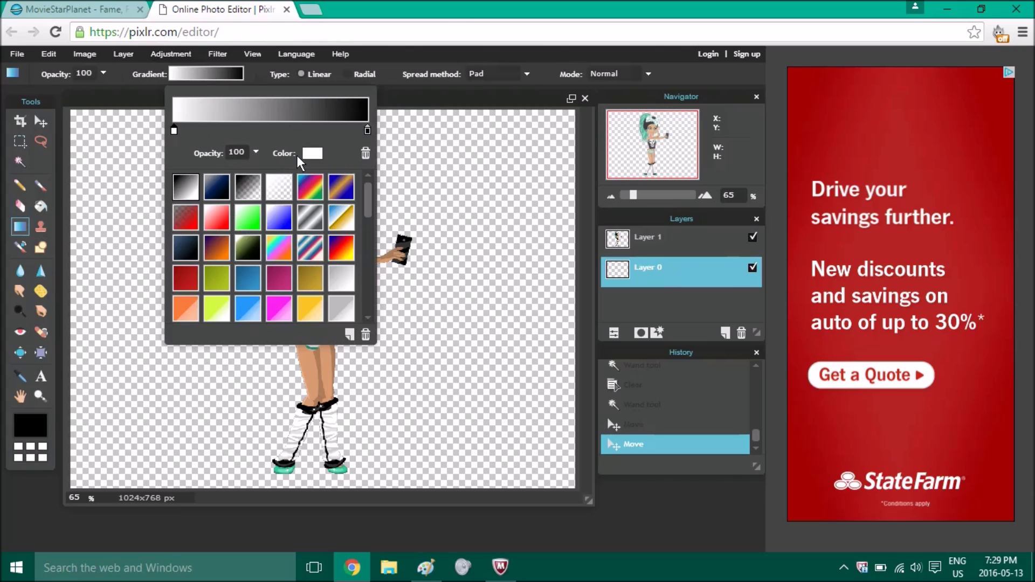
left_click(312, 154)
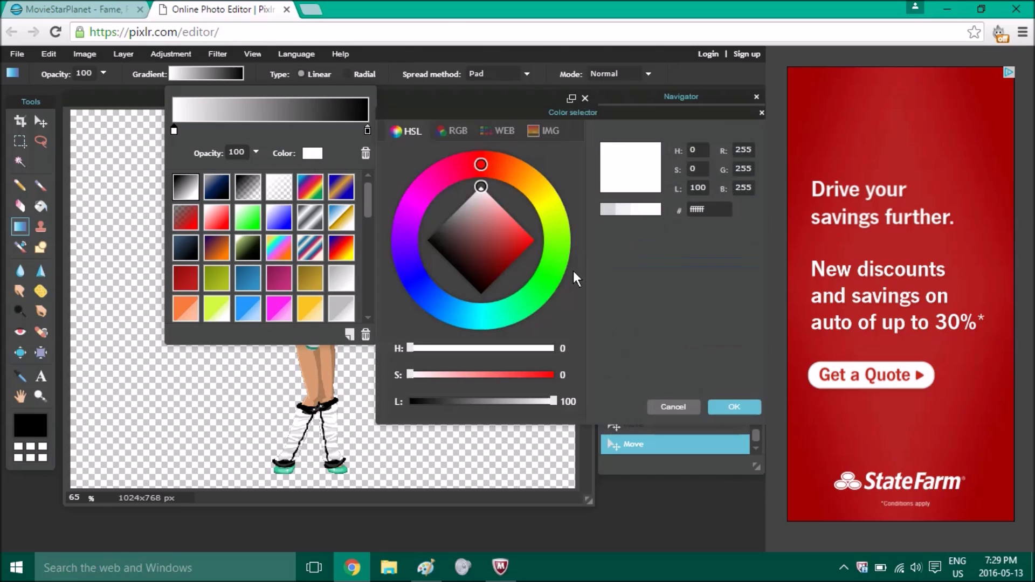
left_click(677, 410)
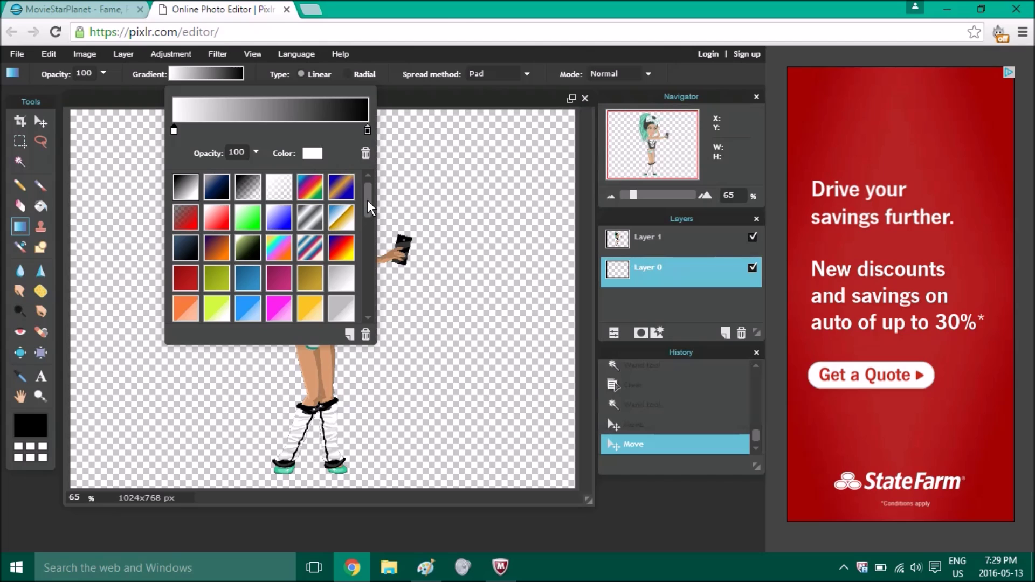
left_click(189, 247)
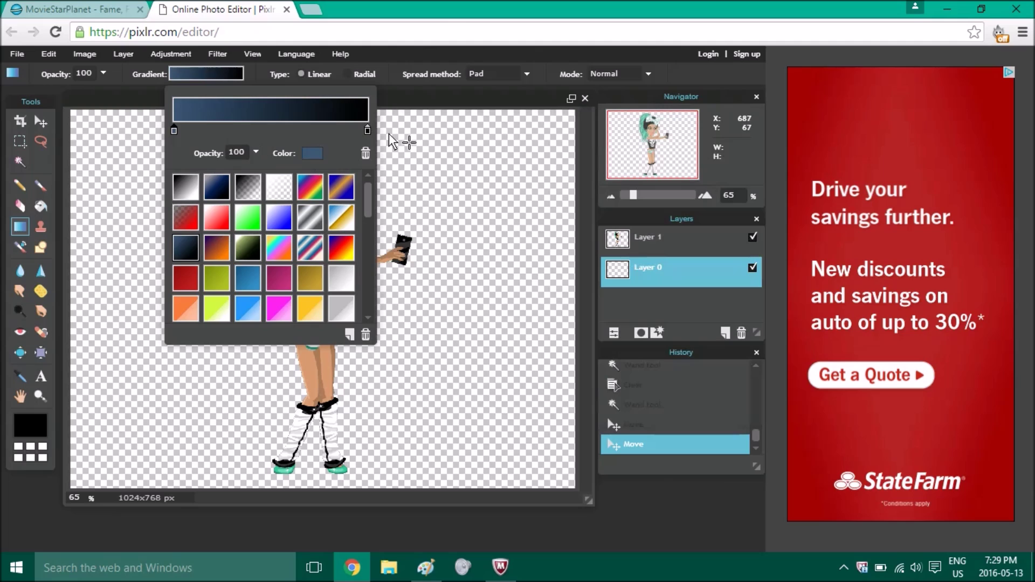
left_click_drag(368, 131, 494, 133)
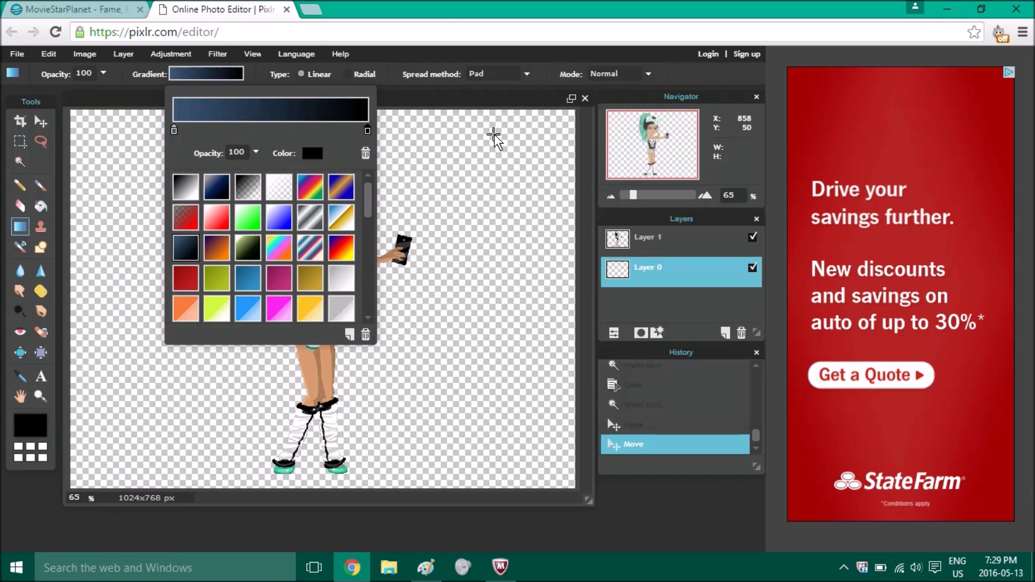
left_click(510, 245)
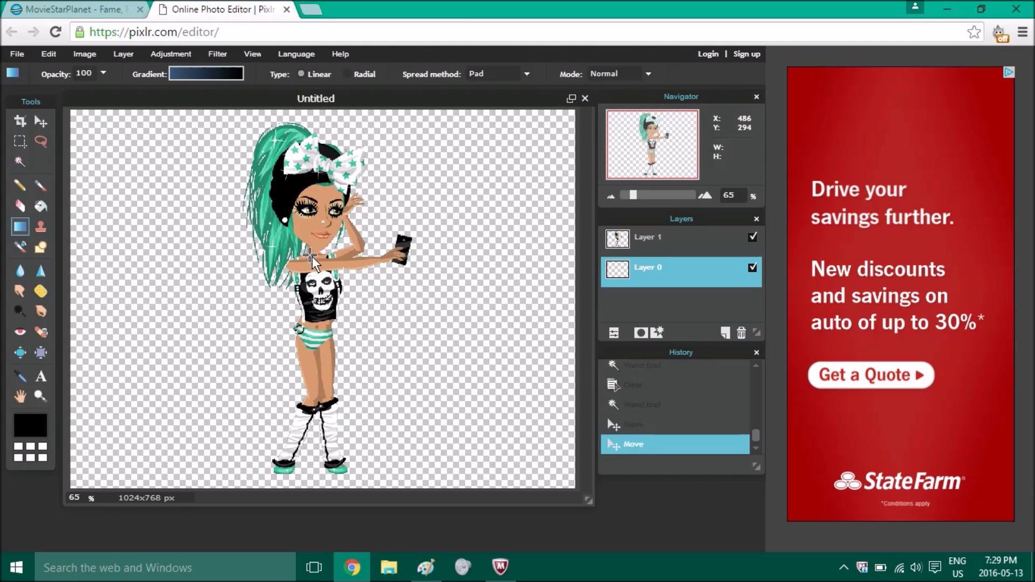
- Try linear gradients on Layer 0, then draw a radial blue-to-black gradient centred behind the character
left_click_drag(316, 263, 100, 445)
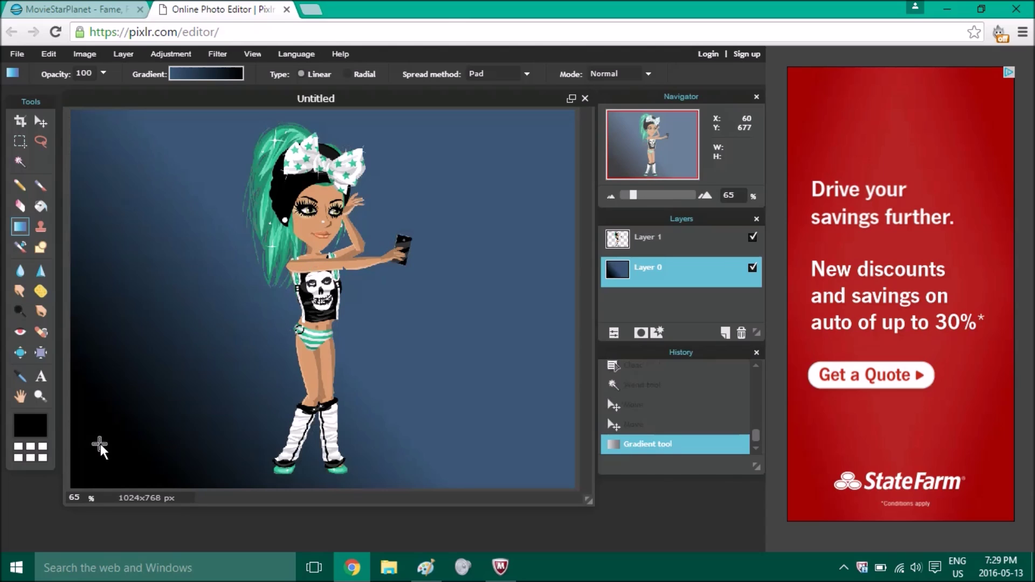
left_click_drag(429, 184, 279, 296)
left_click_drag(377, 212, 211, 296)
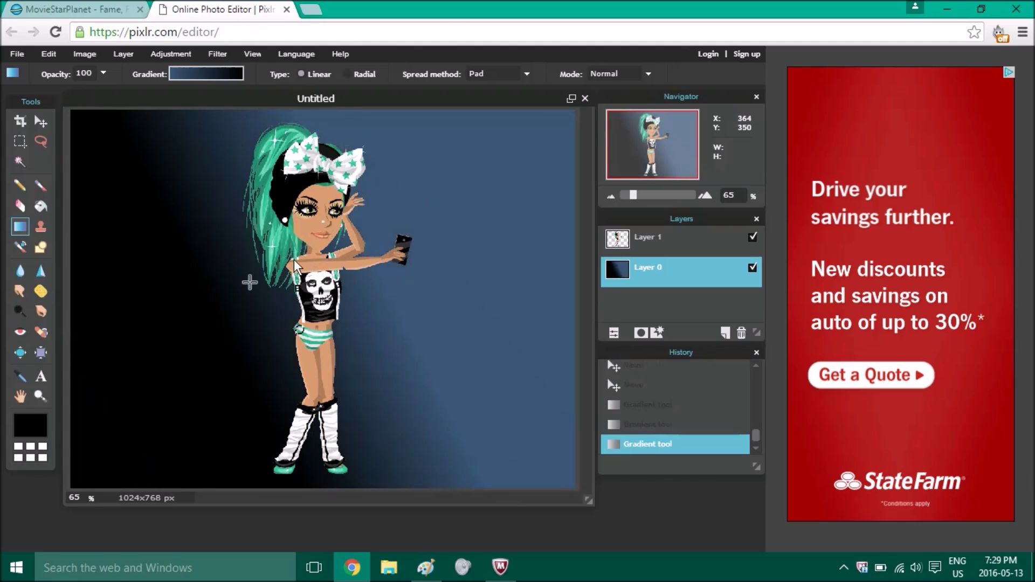
left_click(362, 74)
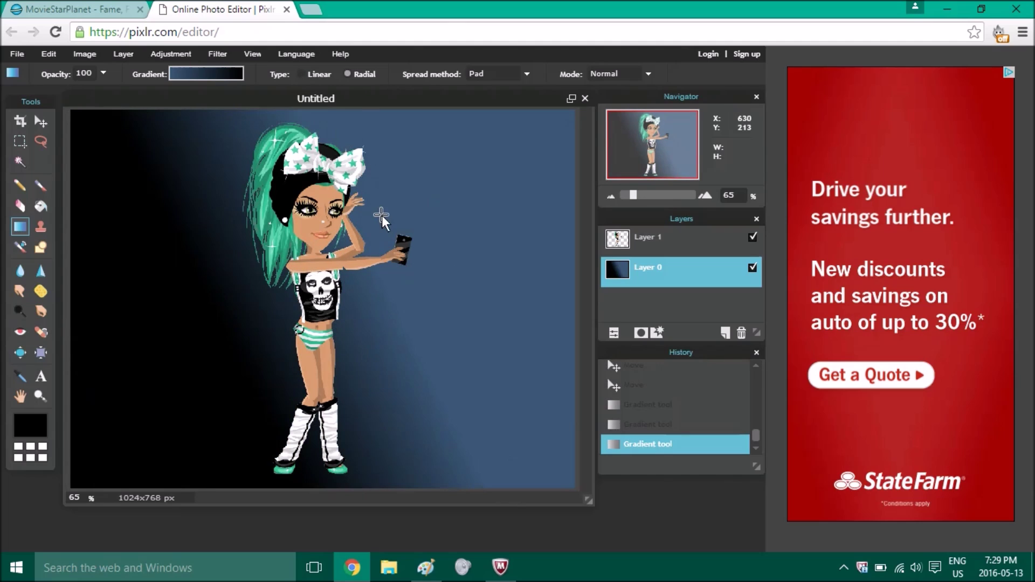
left_click_drag(381, 215, 209, 336)
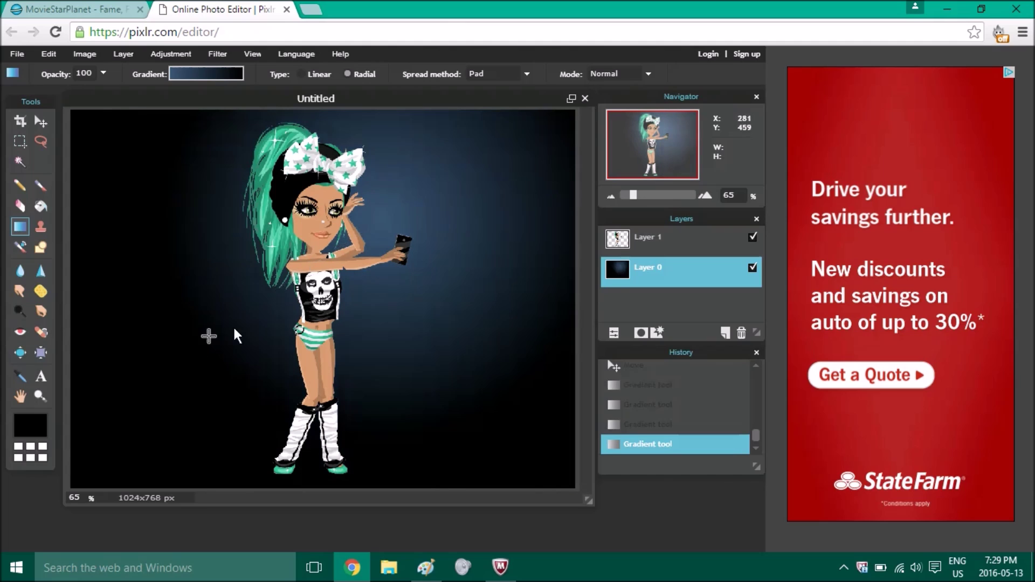
left_click_drag(294, 300, 196, 413)
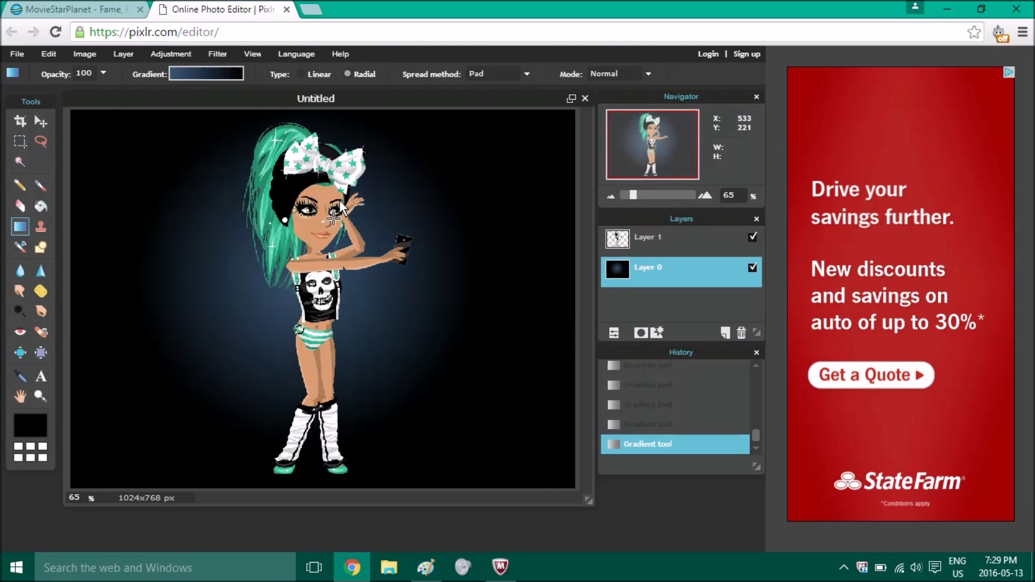
- Set the gradient to Repeat spread and Linear type, with both stops pushed together for a hard edge
left_click(530, 80)
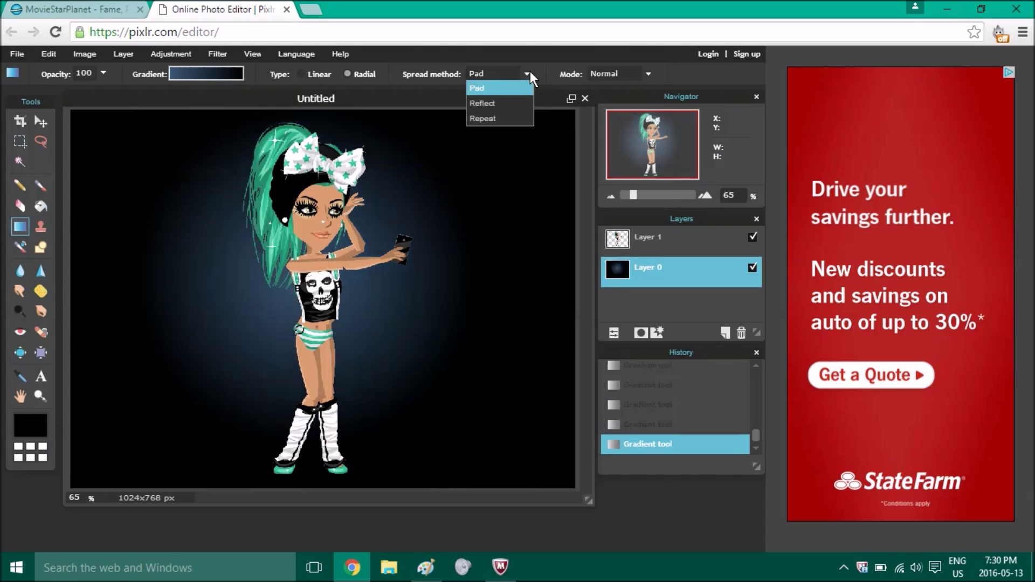
left_click(485, 118)
left_click(312, 76)
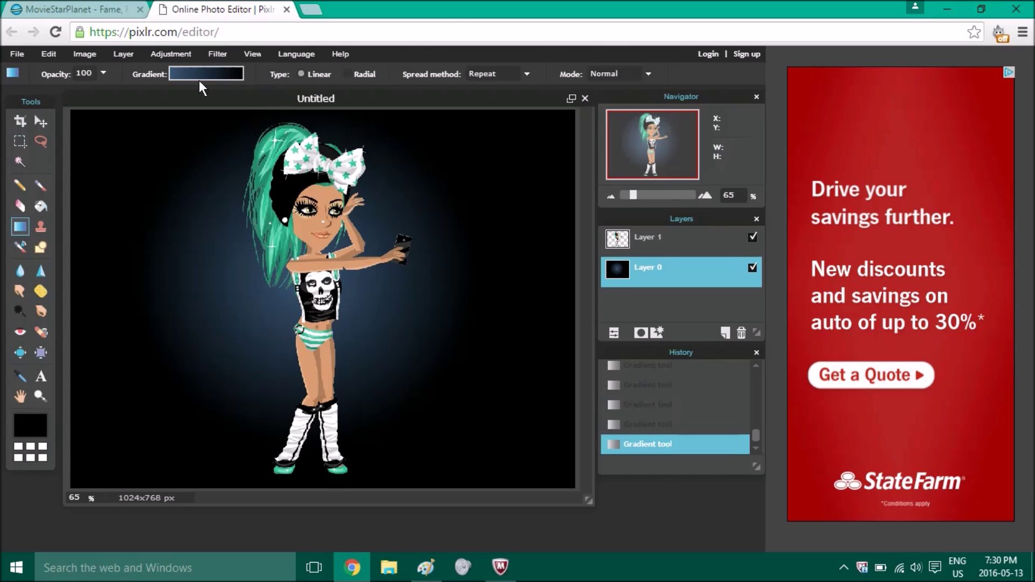
left_click(202, 74)
left_click_drag(366, 136, 269, 136)
left_click_drag(175, 131, 271, 135)
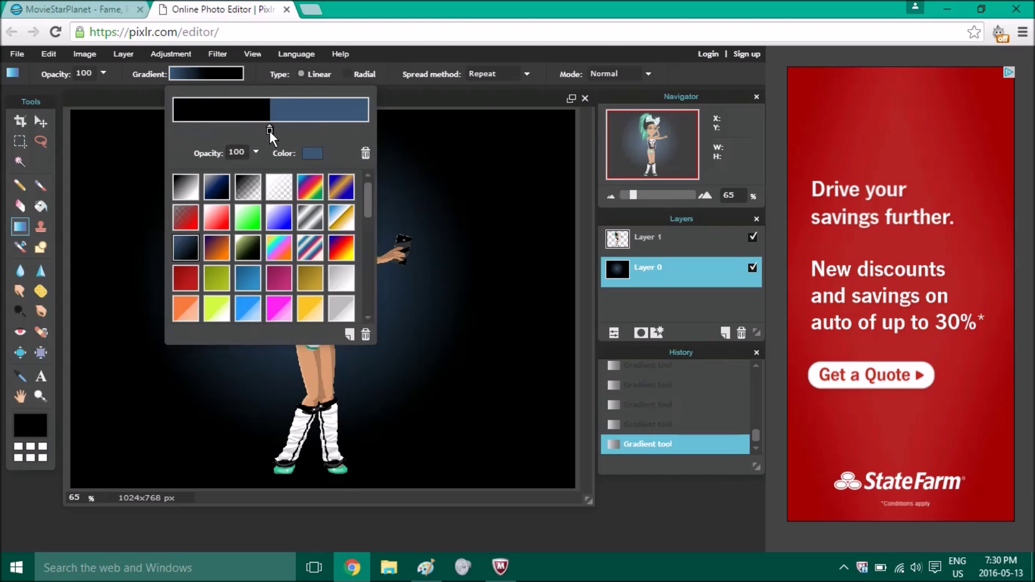
left_click(410, 219)
- Draw repeating diagonal black and blue stripes, then revert the canvas to before the gradients
left_click_drag(119, 185, 221, 264)
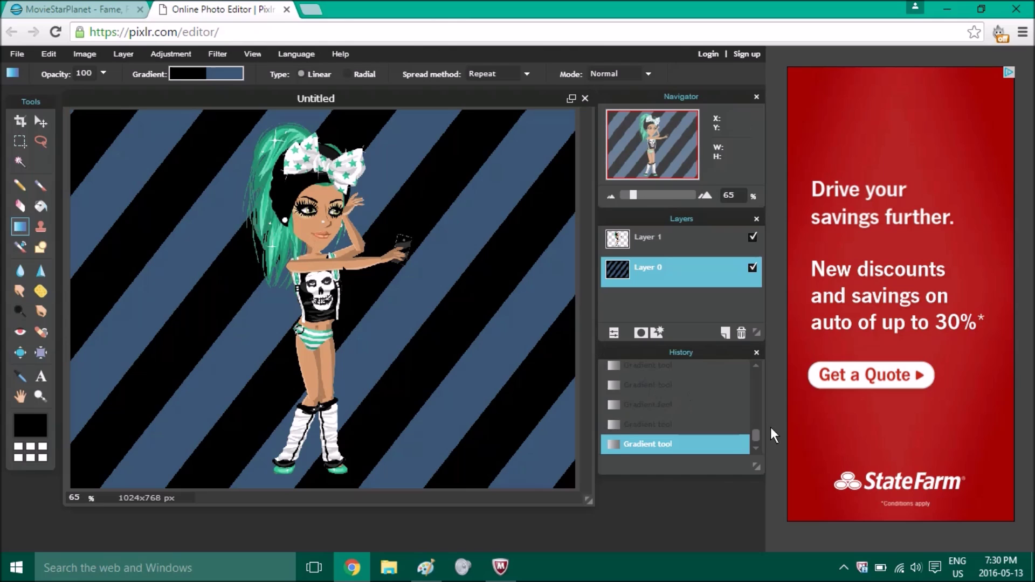
left_click_drag(757, 434, 754, 415)
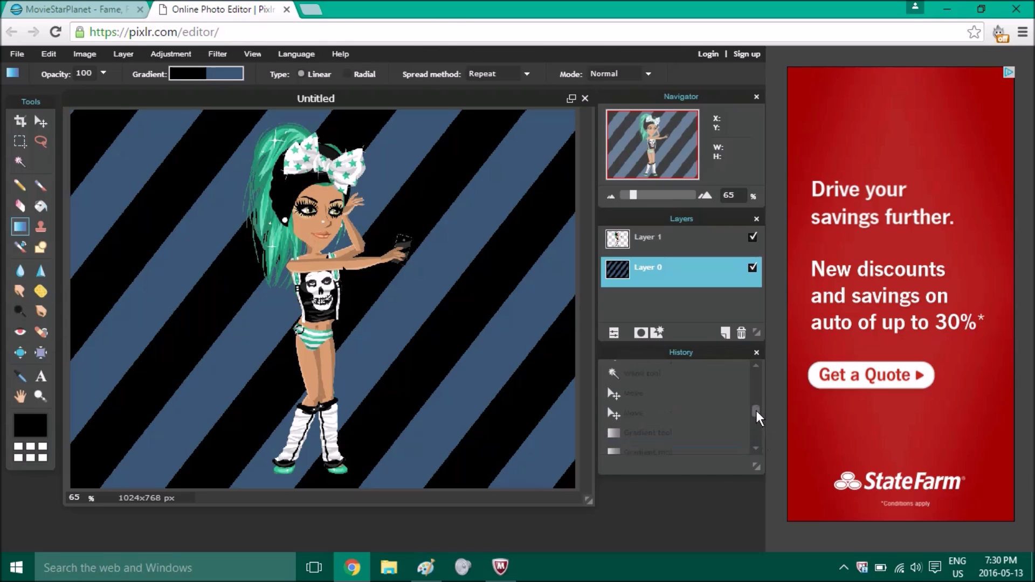
left_click(665, 414)
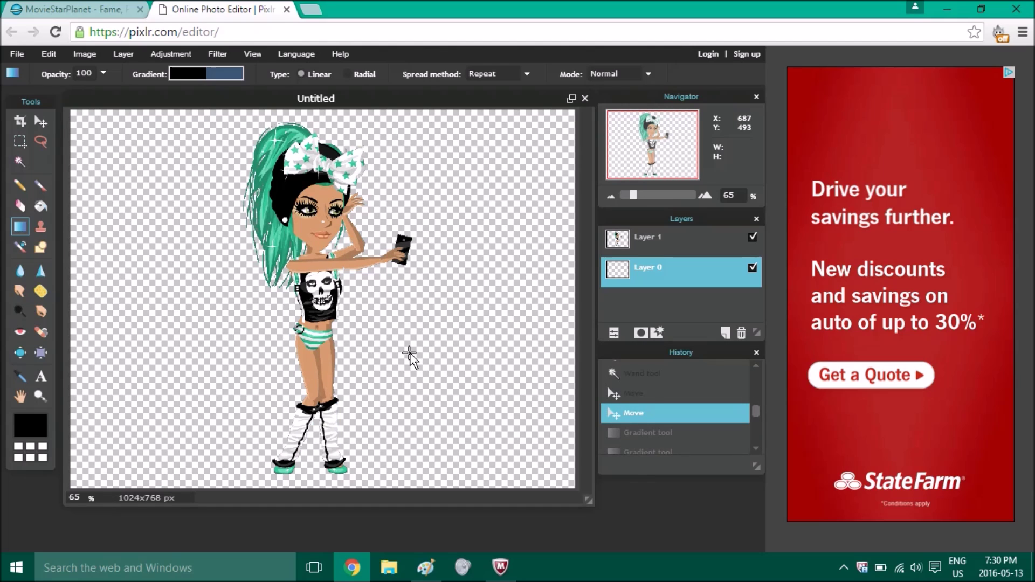